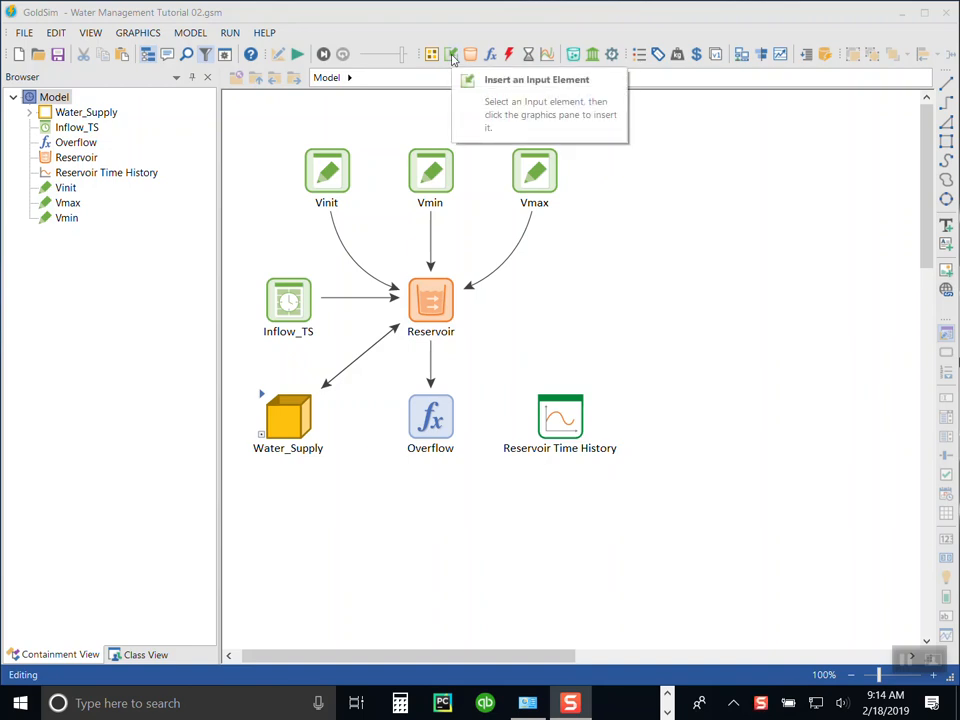
- Insert a Lookup Table element in the empty area beside the Reservoir and name it Elevation_Volume_Table
left_click(451, 56)
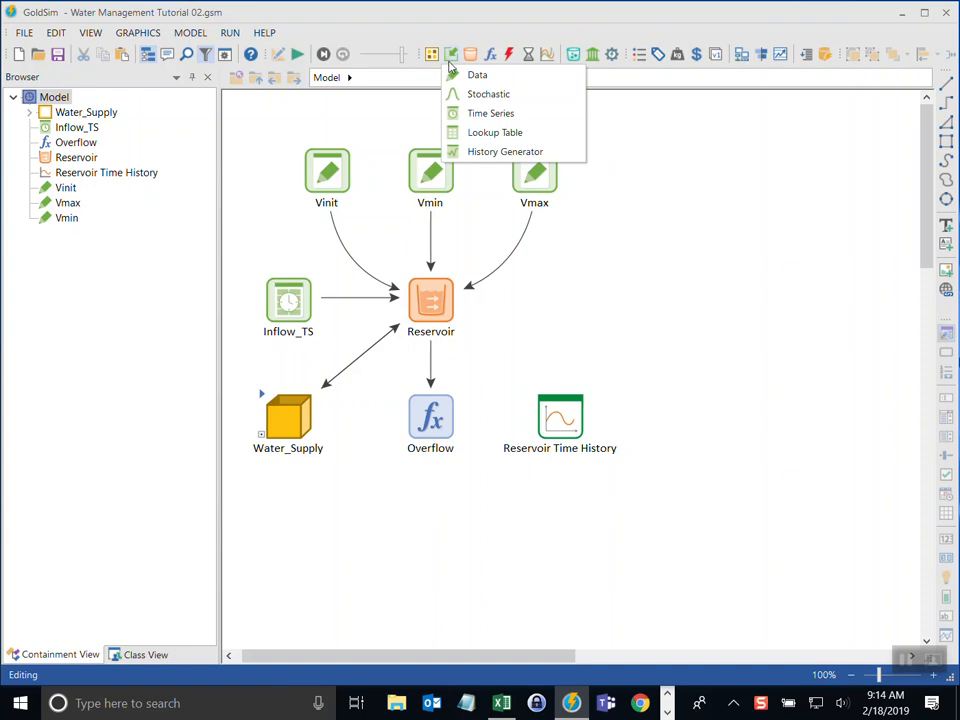
left_click(530, 133)
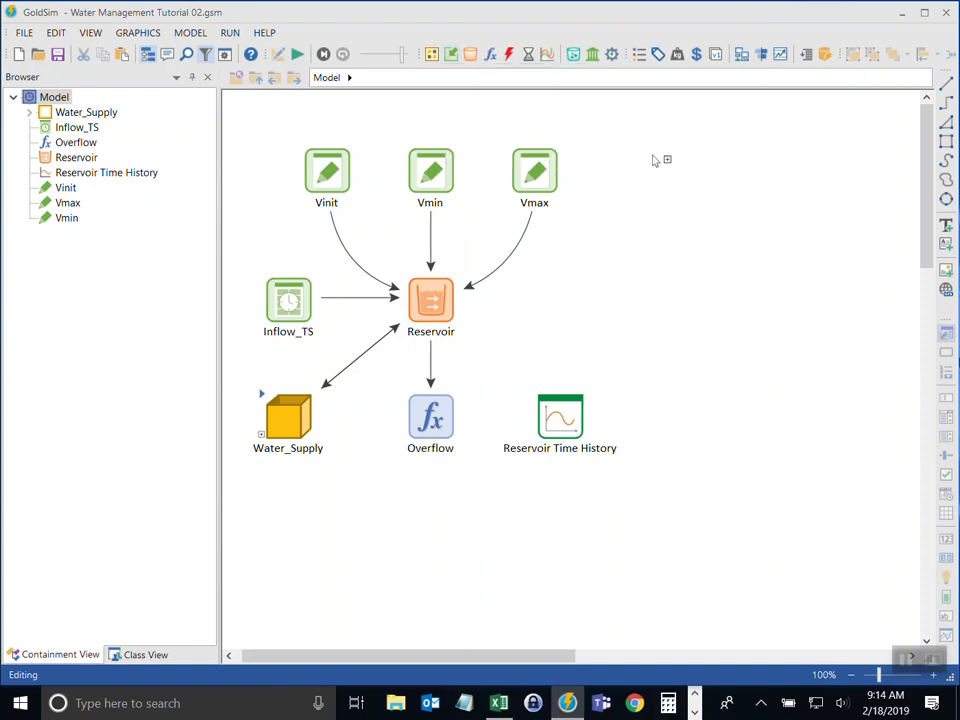
left_click(701, 303)
type("Elevation_Volume")
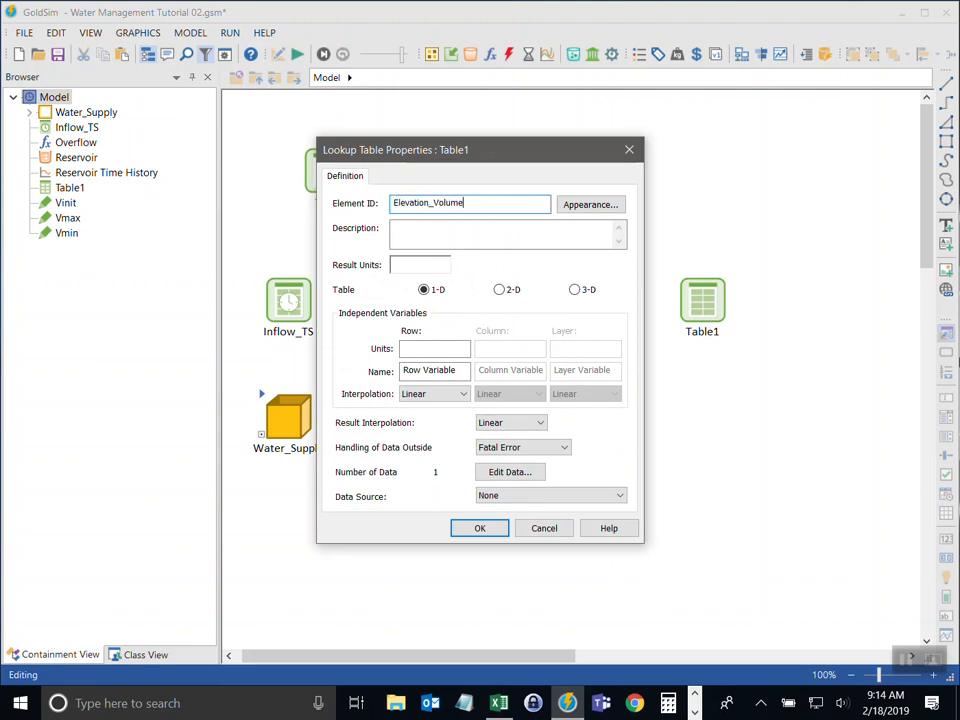
type("_Table")
key("Tab")
key("Tab")
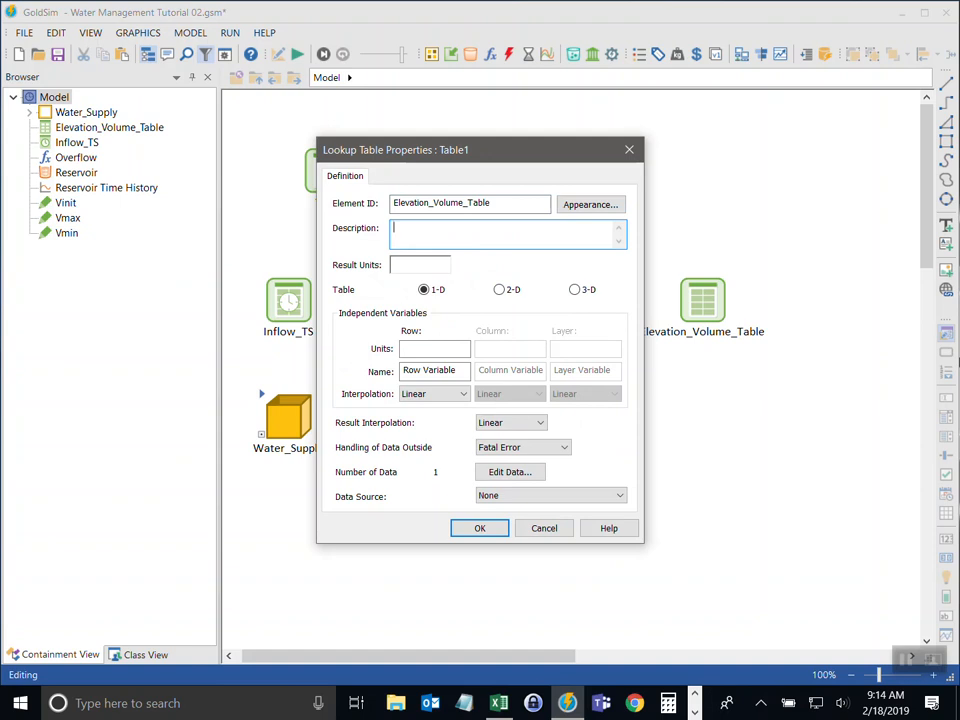
- Enter the table's description as "Relationship between water surface elevation and volume in the reservoir"
type("Re")
type("lationship betwee")
type("n eleva")
key("BackSpace")
key("BackSpace")
key("BackSpace")
key("BackSpace")
key("BackSpace")
type("water ")
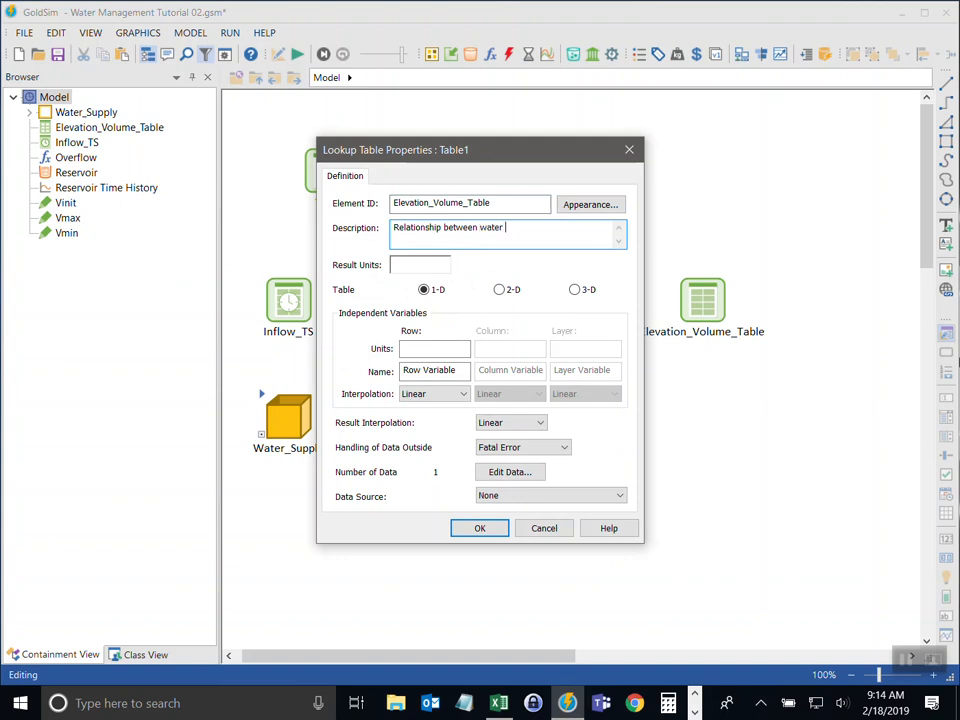
type("surface w")
key("BackSpace")
type("elevation and volume in the reservoir")
- Set the lookup table's result units to ML and its row variable units to m
key("Tab")
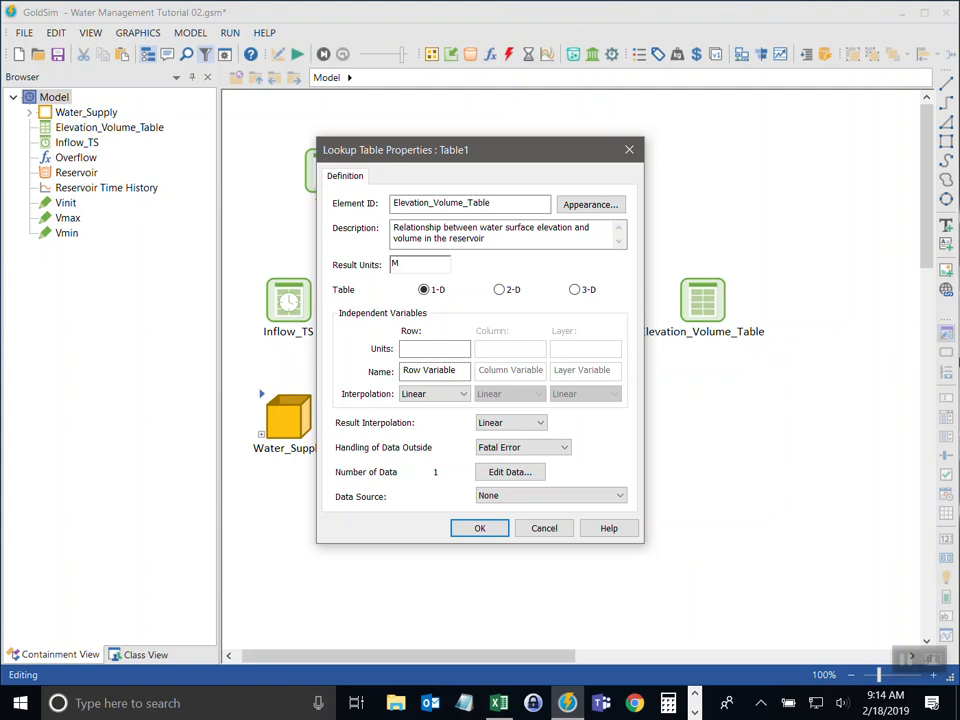
left_click(443, 348)
type("m")
- Switch to the Reservoir Data workbook in Excel and examine the elevation, area and volume columns of the geometric data
left_click(498, 703)
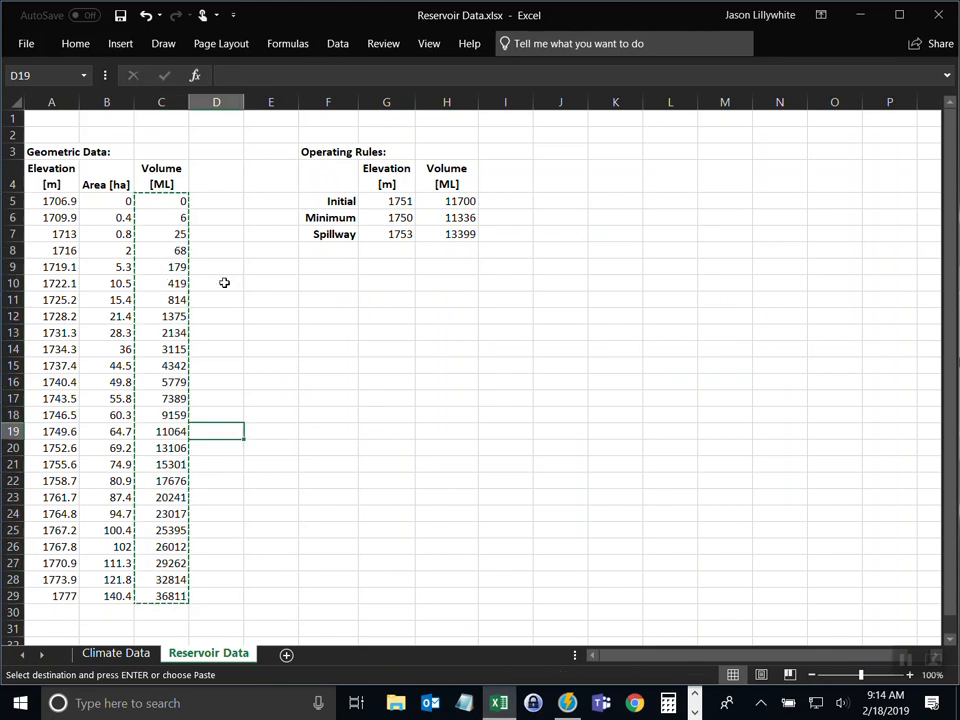
left_click(70, 200)
key("Escape")
left_click(242, 238)
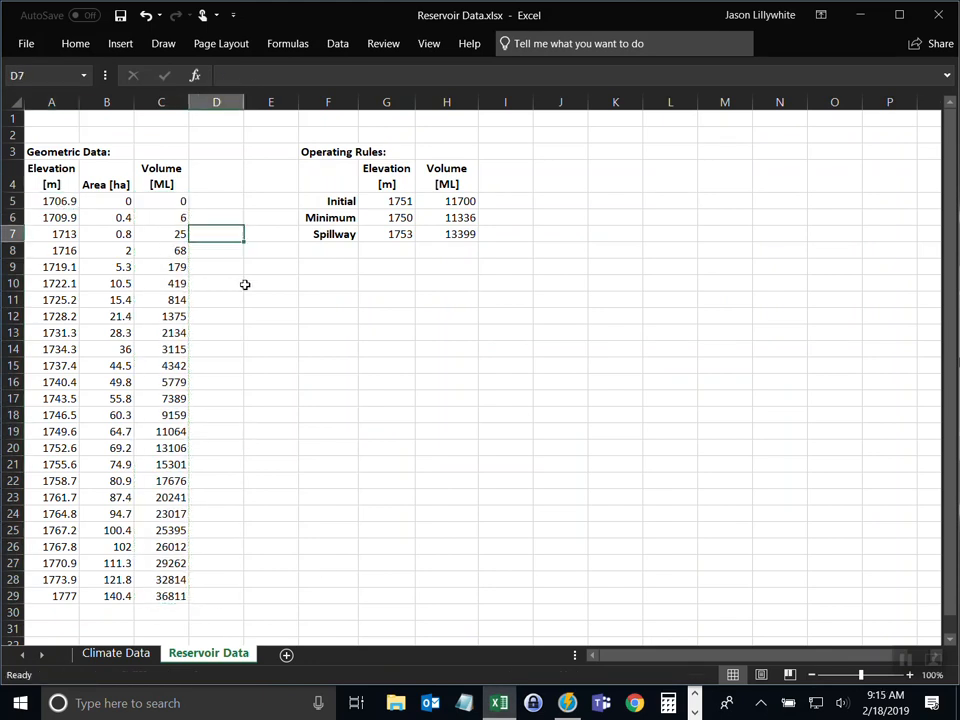
left_click_drag(52, 178, 160, 178)
left_click(103, 175)
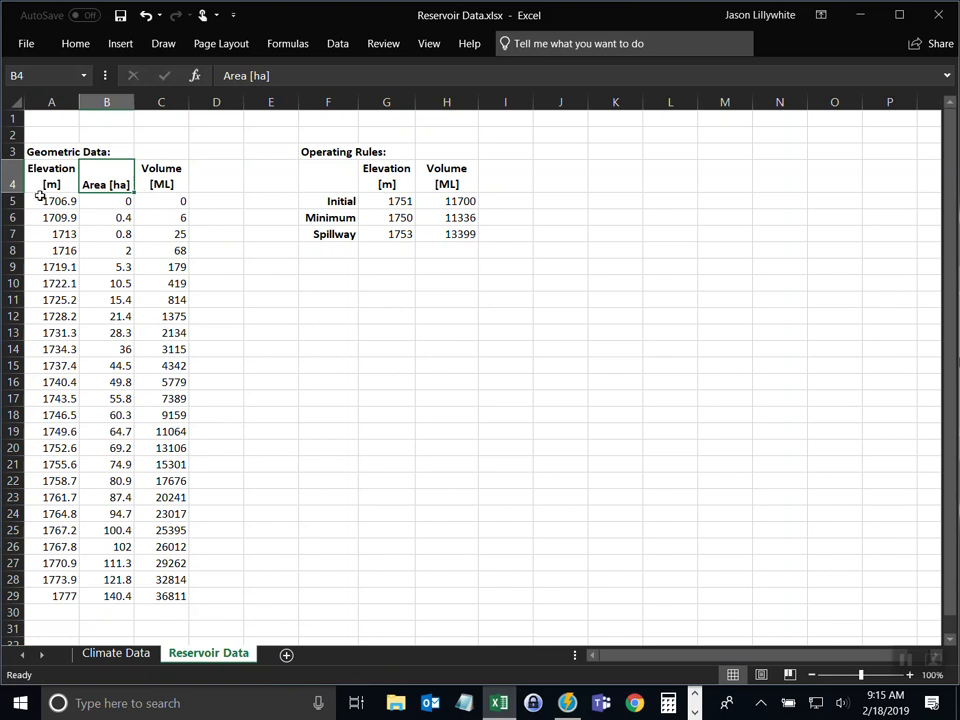
left_click_drag(47, 203, 48, 365)
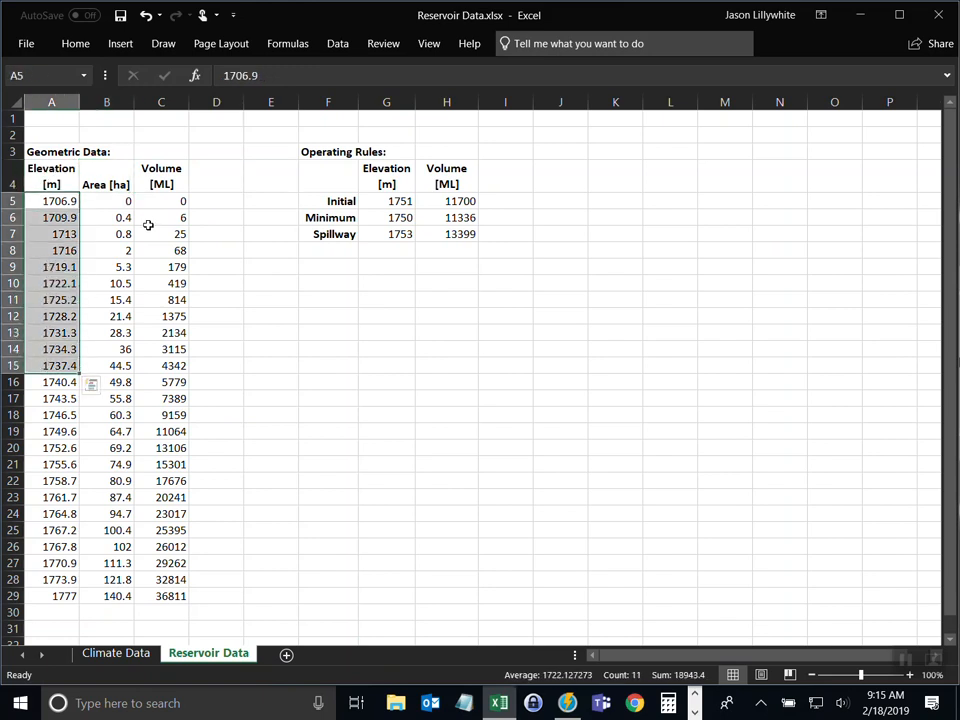
left_click_drag(165, 201, 173, 232)
- Copy the elevations in A5:A29 and paste them into the Row Variable column of the lookup table's data in GoldSim
left_click_drag(50, 203, 50, 596)
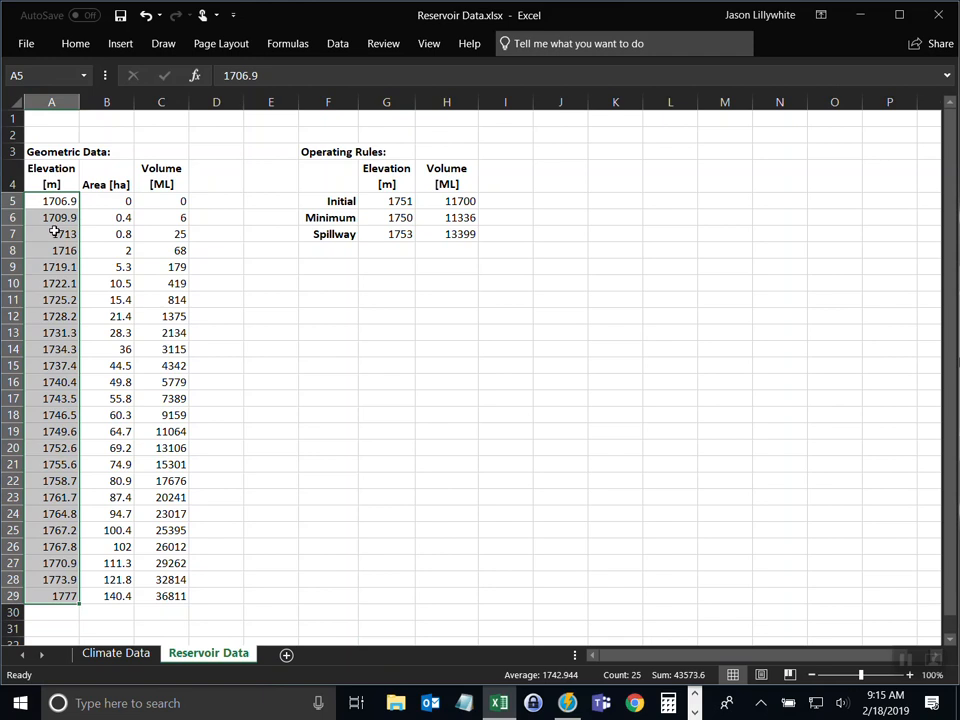
key("ctrl+c")
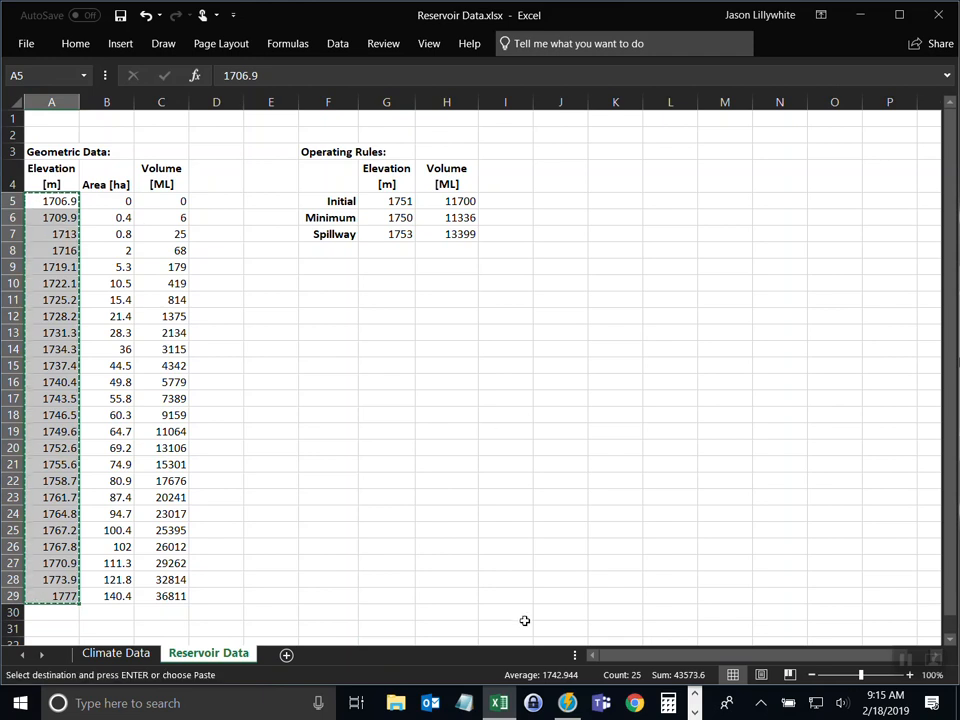
key("alt+Tab")
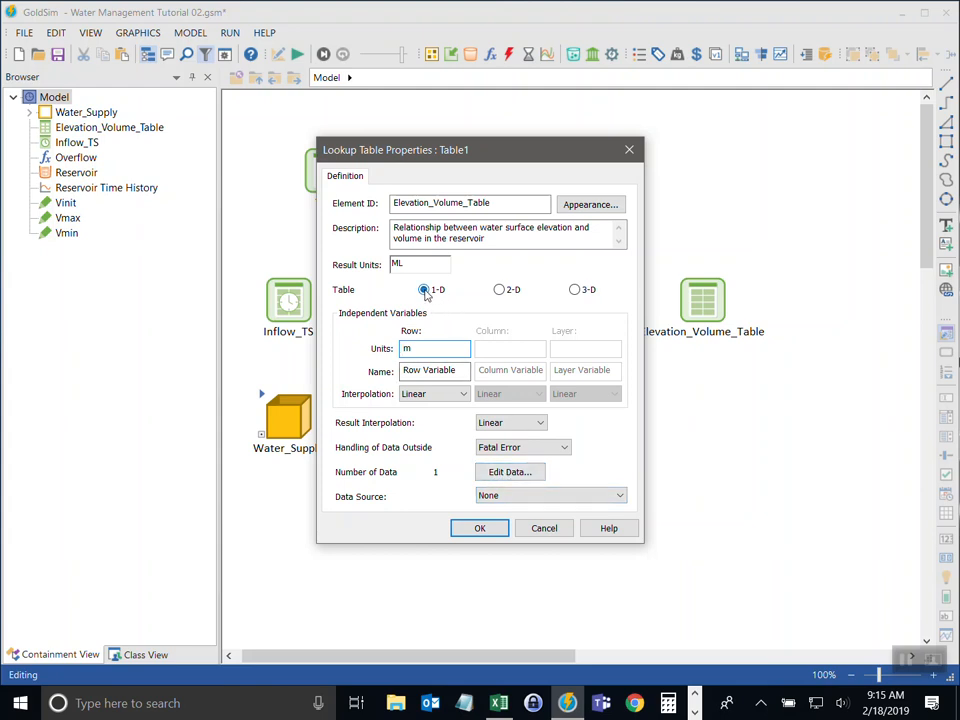
left_click(510, 471)
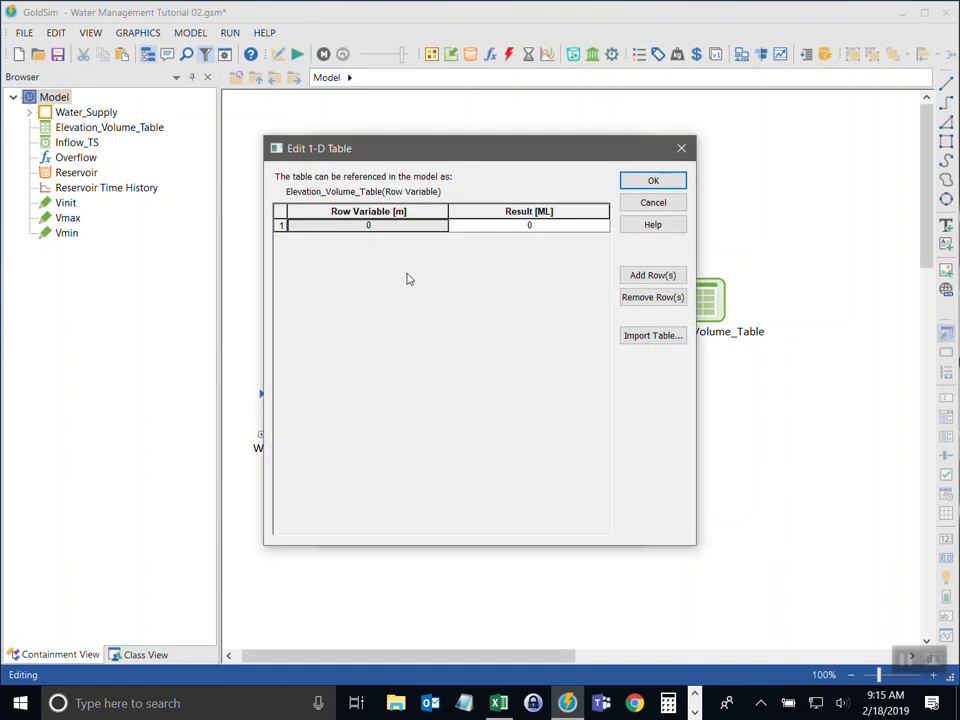
key("ctrl+v")
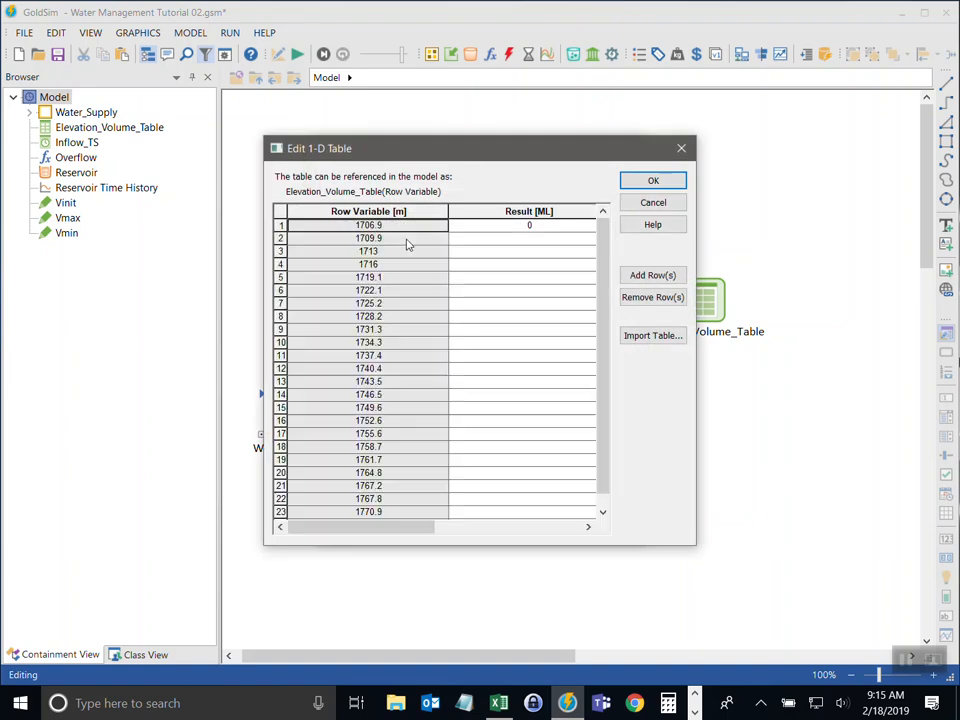
- Copy the volumes in C5:C29 from Excel into the Result column in GoldSim, and accept the table data and properties
left_click(468, 229)
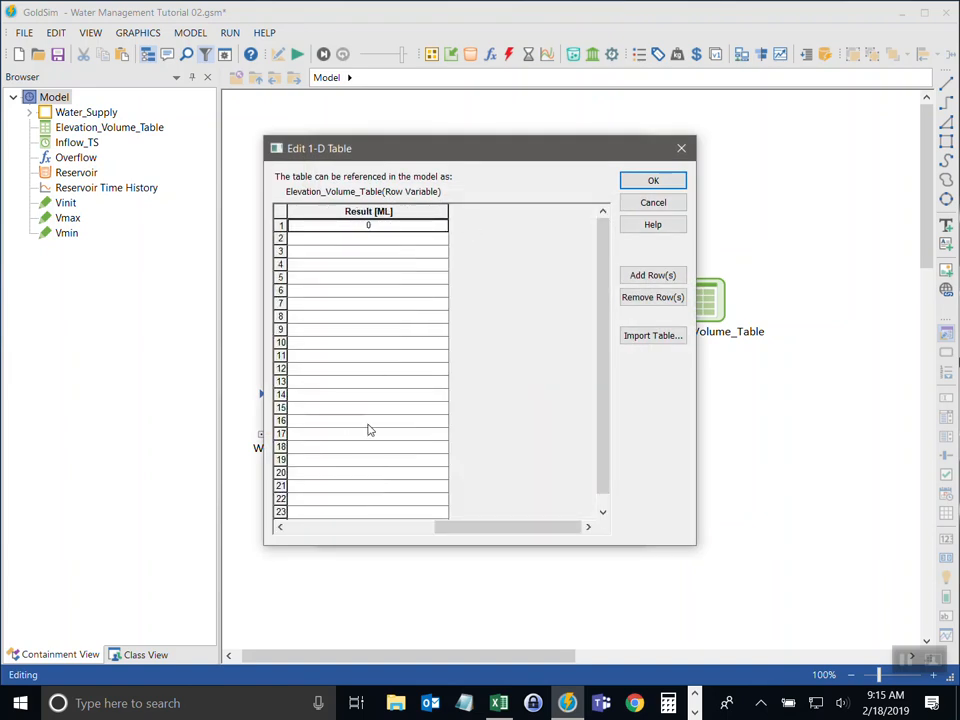
key("alt+Tab")
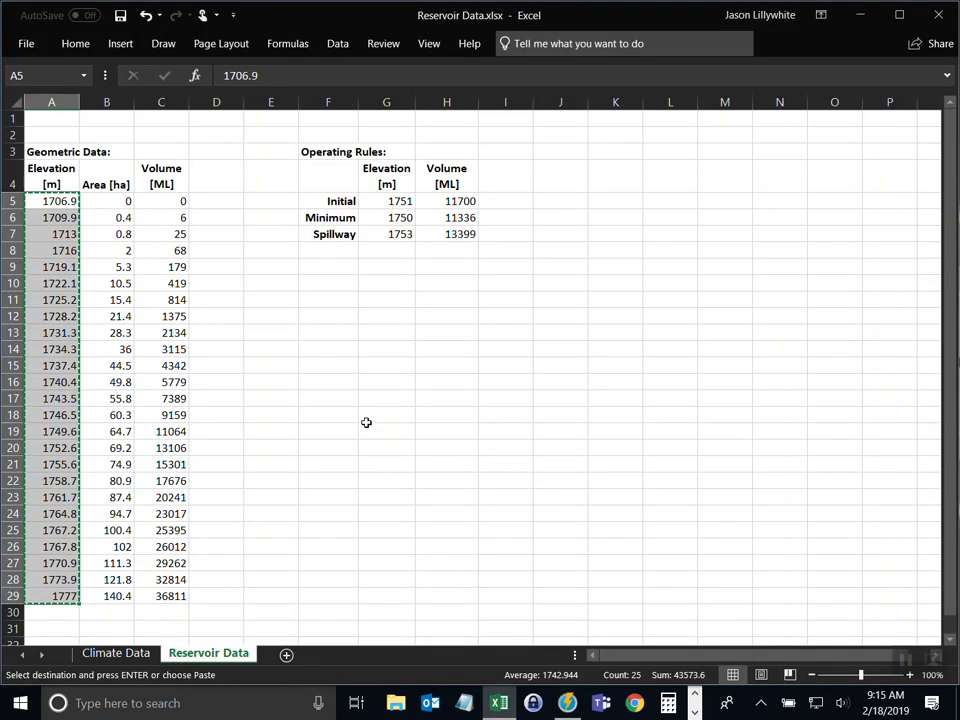
left_click_drag(166, 202, 182, 596)
key("alt+Tab")
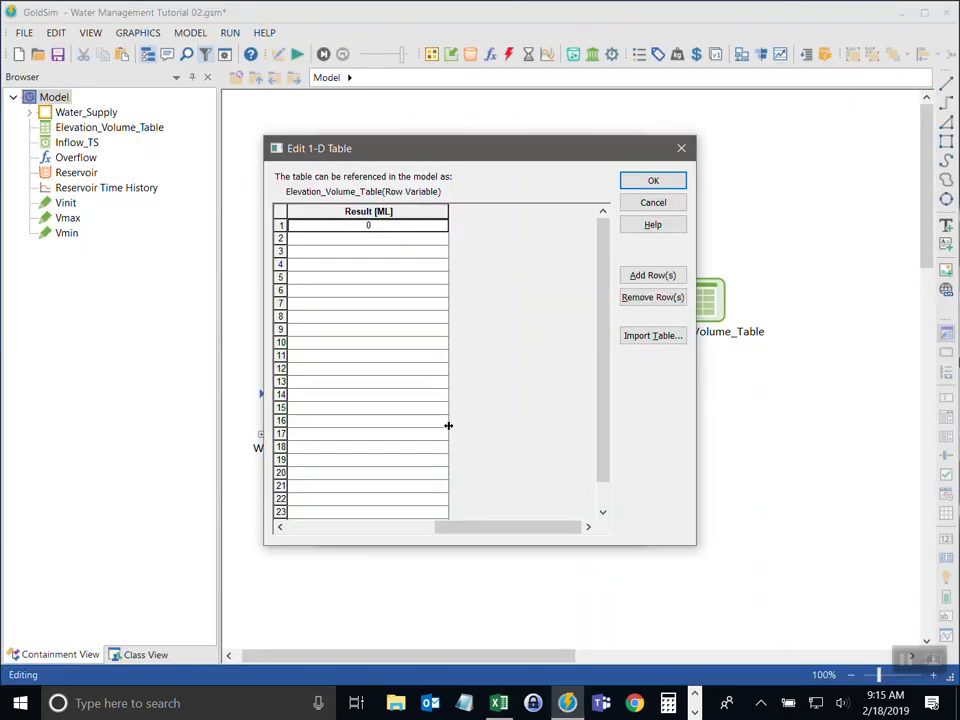
key("ctrl+v")
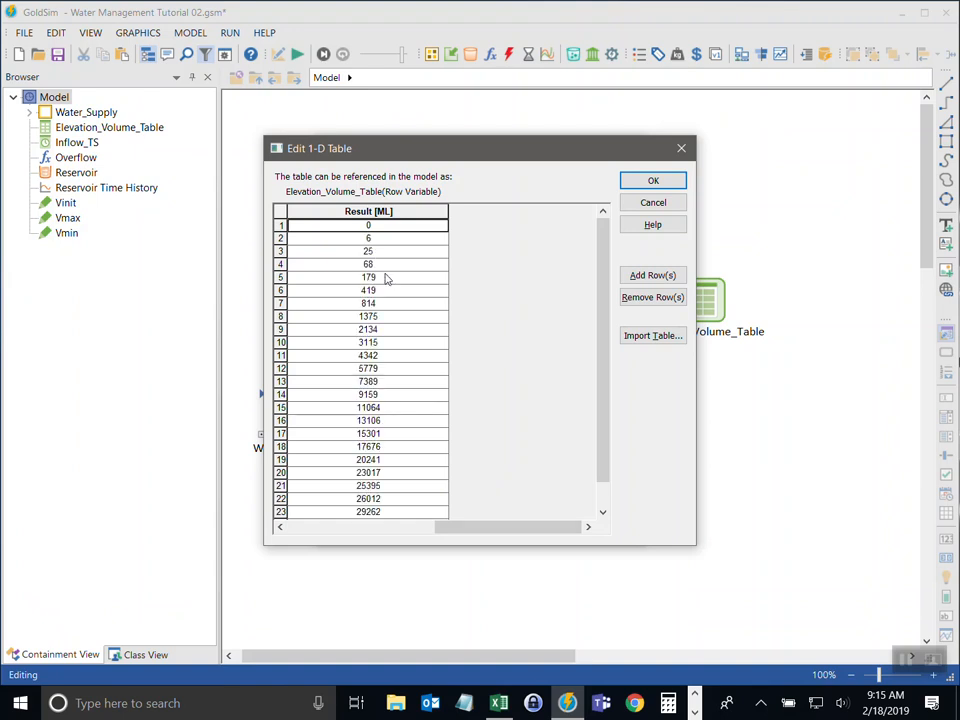
key("Left")
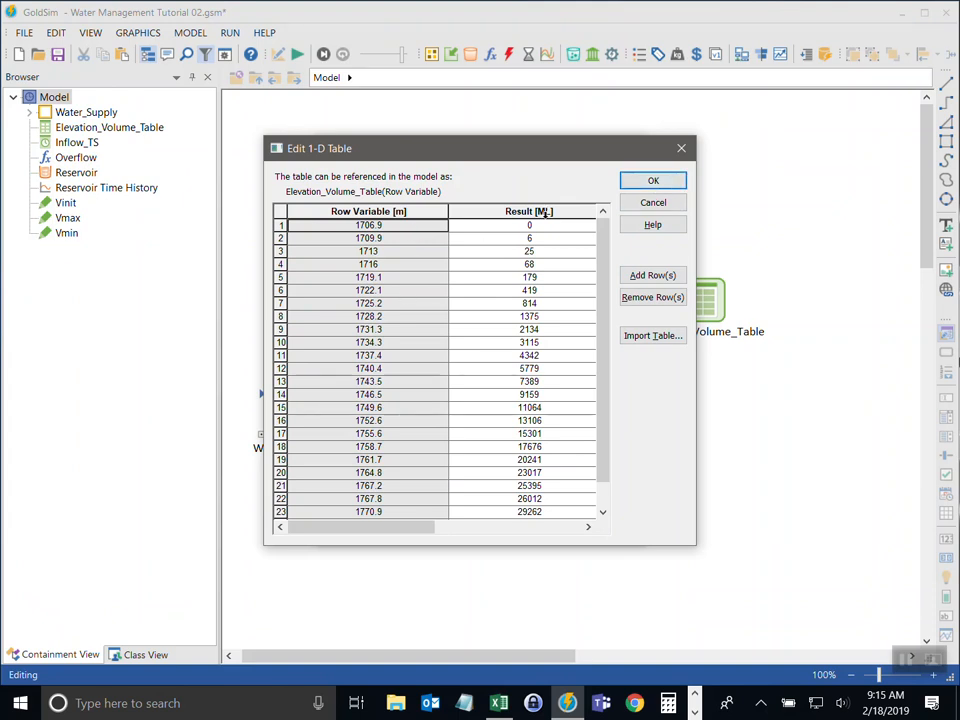
left_click(652, 182)
left_click(480, 528)
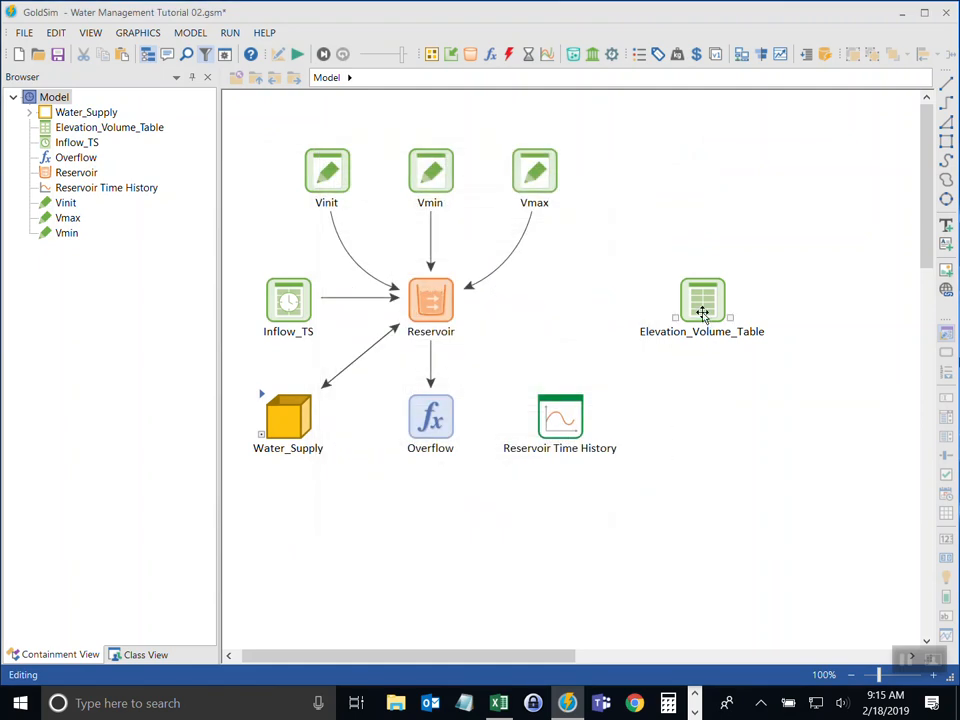
mouse_move(703, 310)
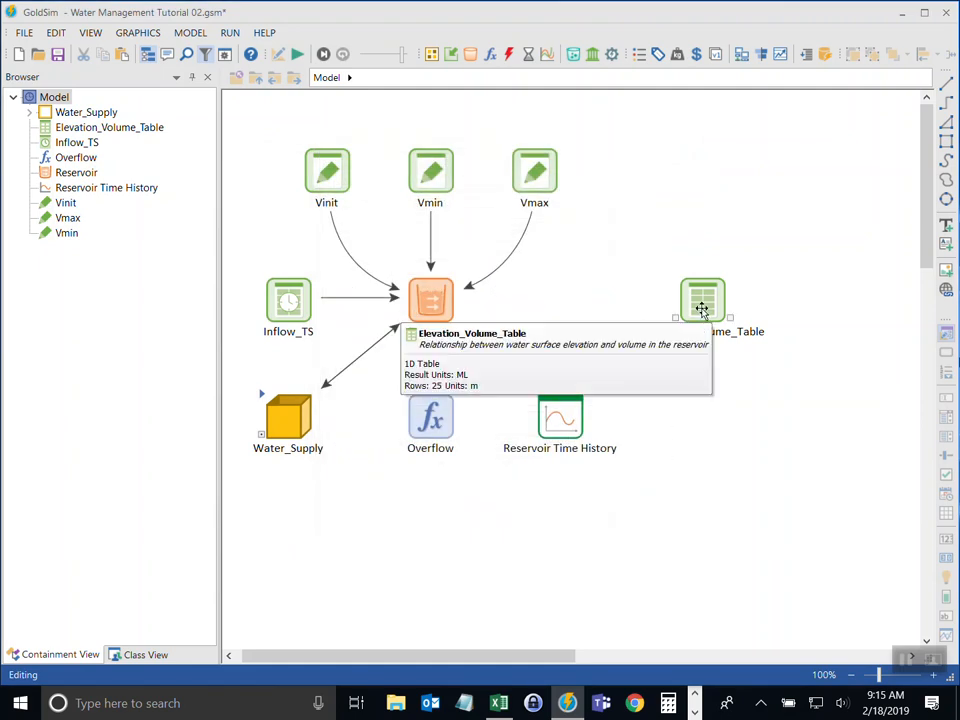
- Insert an Expression element above Elevation_Volume_Table and set its display units to ML
left_click(490, 54)
left_click(525, 78)
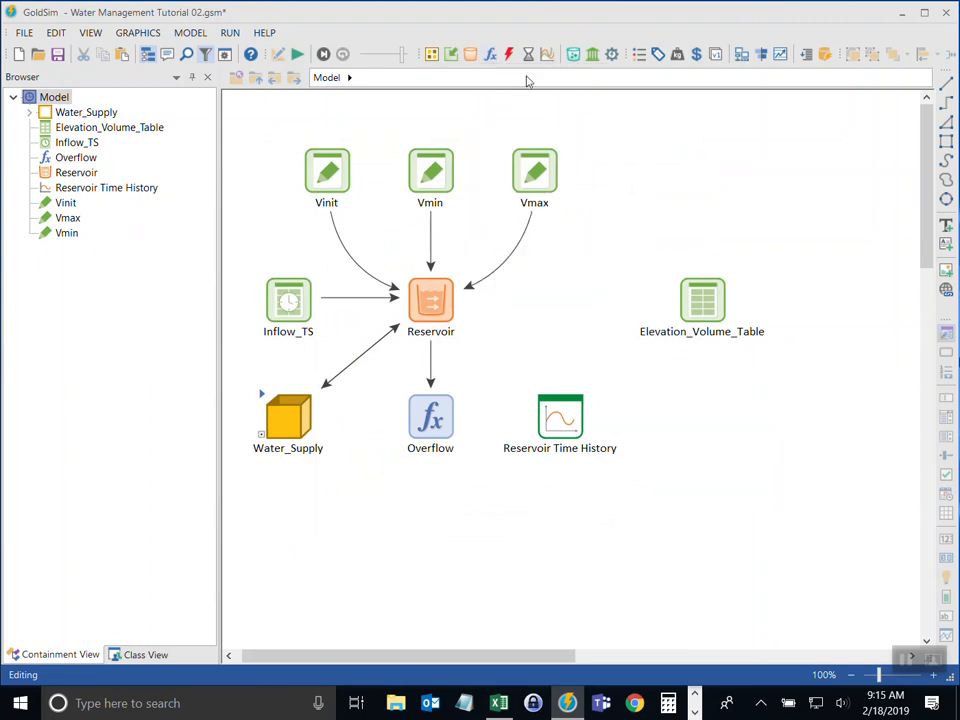
left_click(700, 190)
left_click_drag(576, 212, 488, 123)
left_click(354, 226)
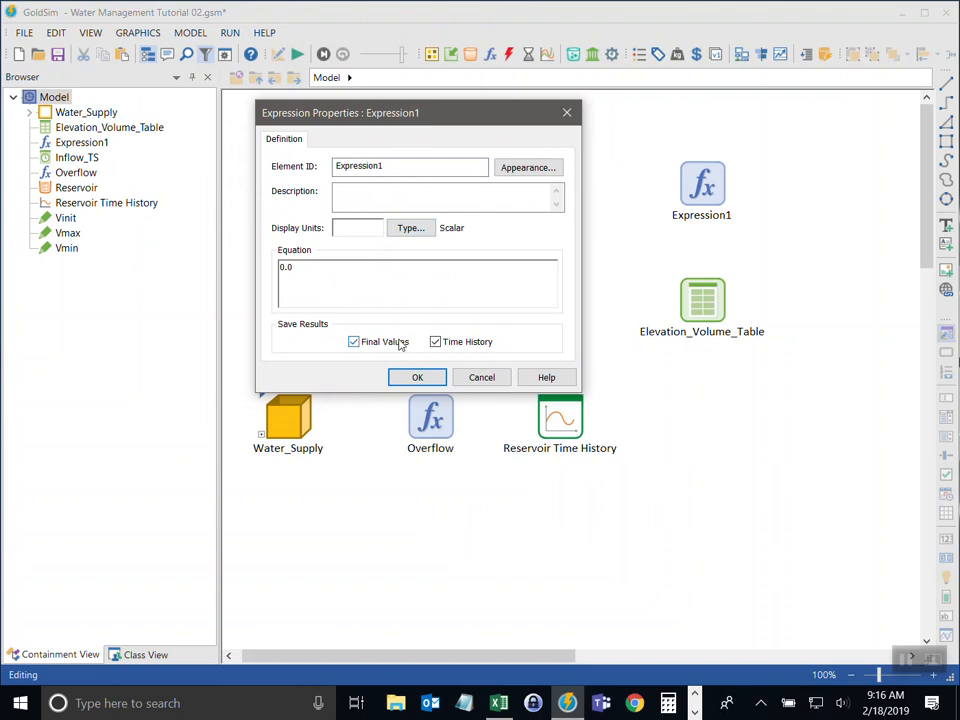
type("ML")
- Set the expression's equation to Elevation_Volume_Table(1750.65 m) and accept the element's properties
left_click(296, 268)
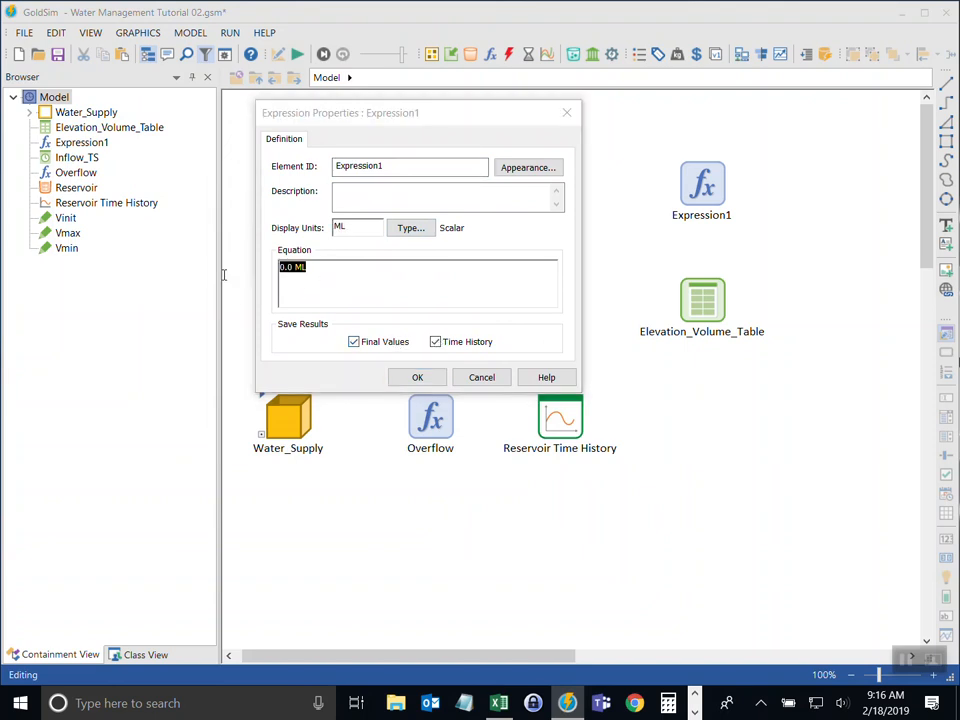
type("Elevation_Volume_Table")
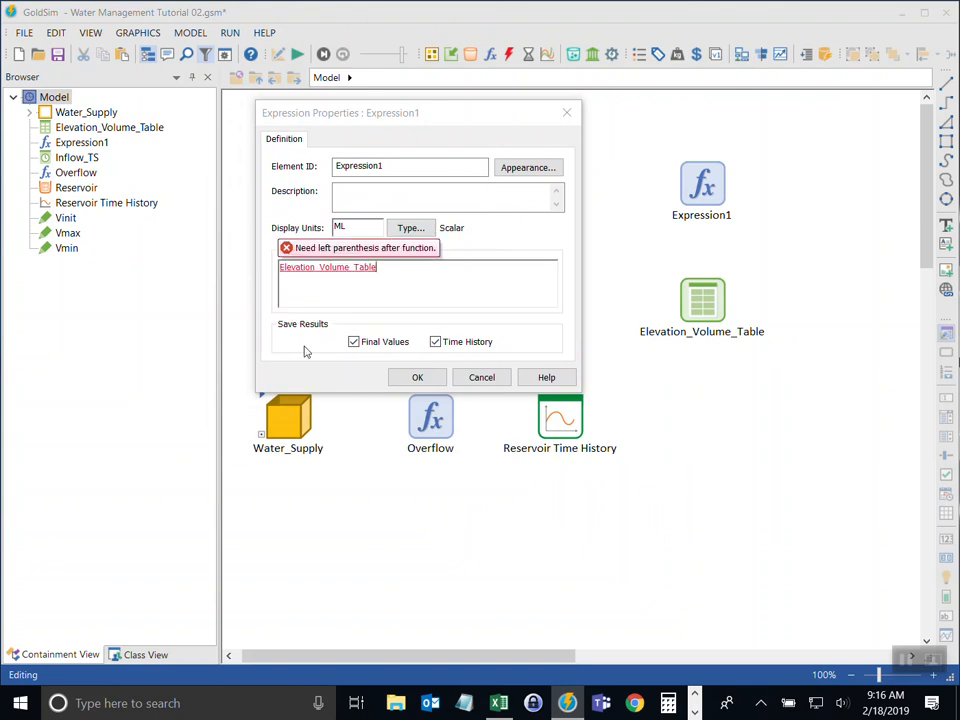
type("(")
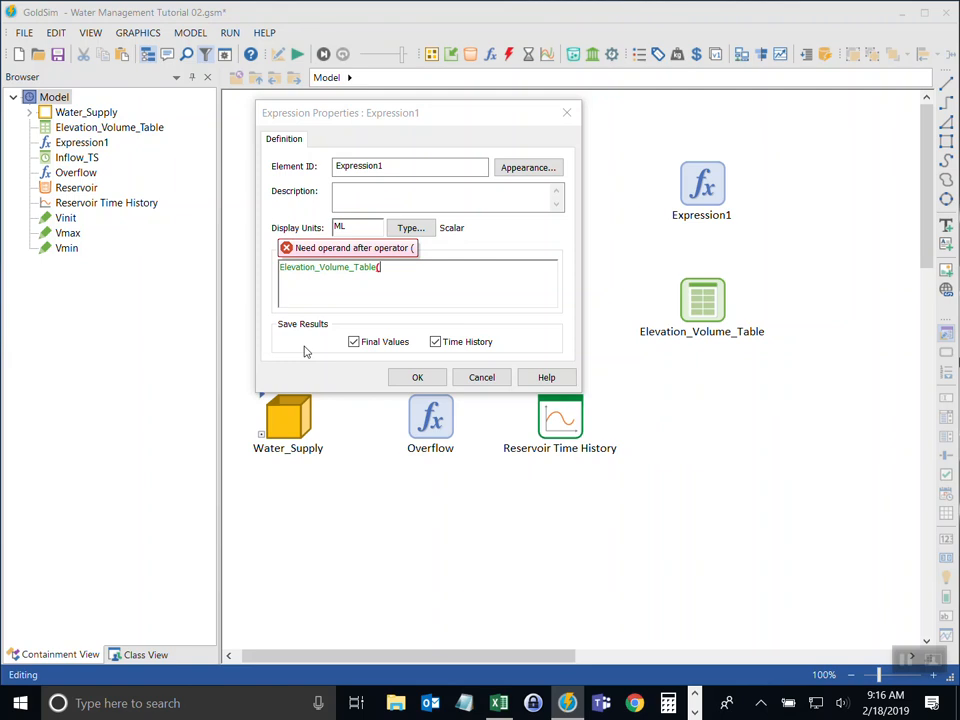
type("17")
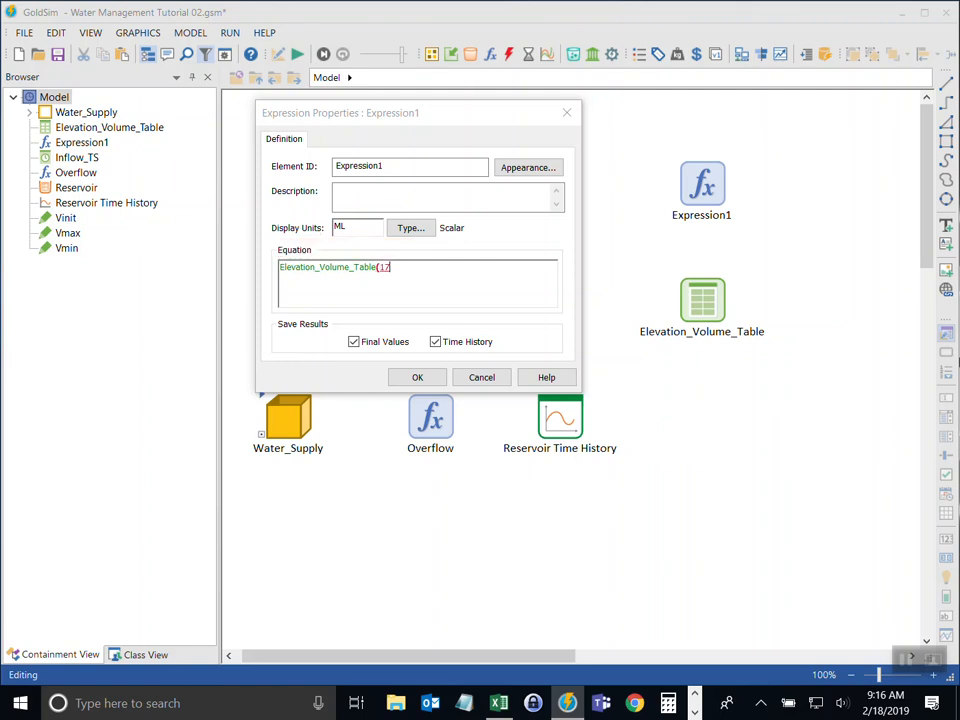
type("50.65")
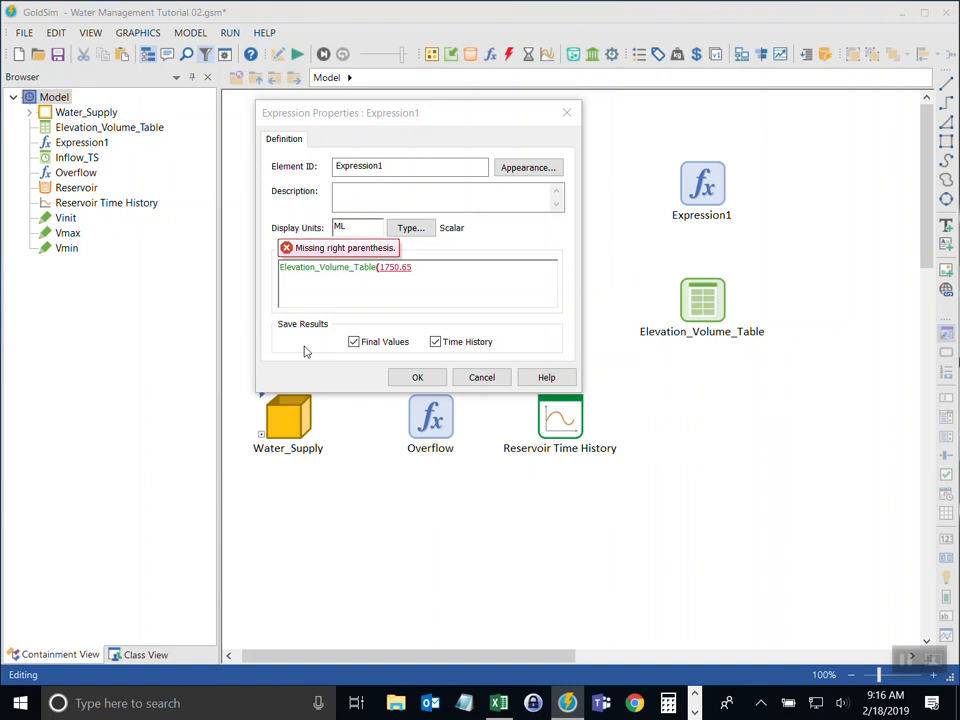
type(" m)")
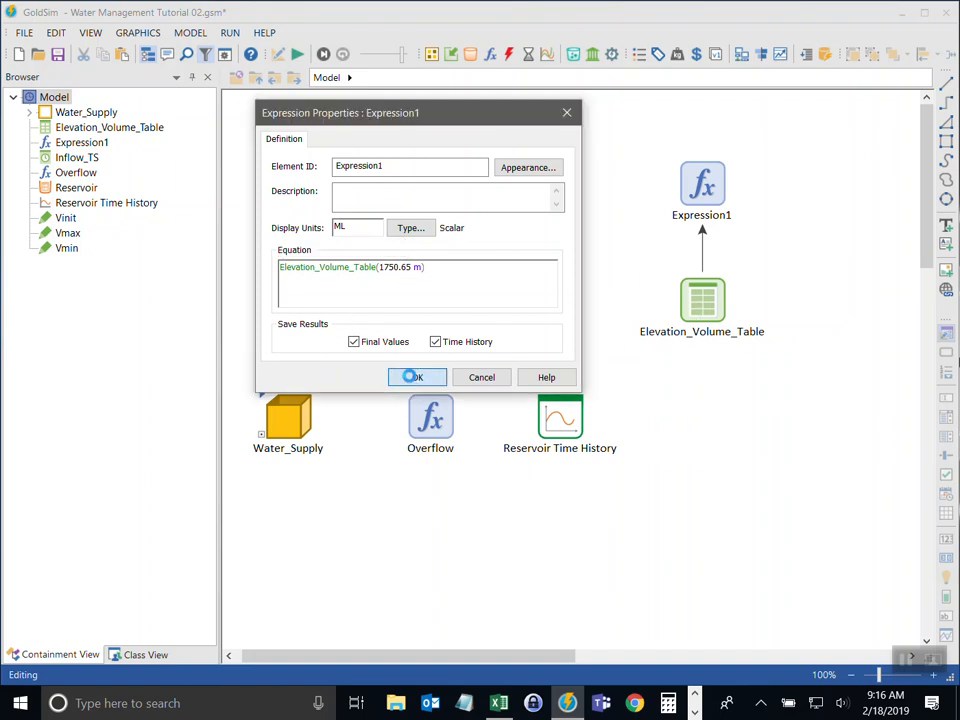
left_click(413, 381)
- Examine the rows for 1749.6 m and 1752.6 m in the data of Elevation_Volume_Table
double_click(700, 305)
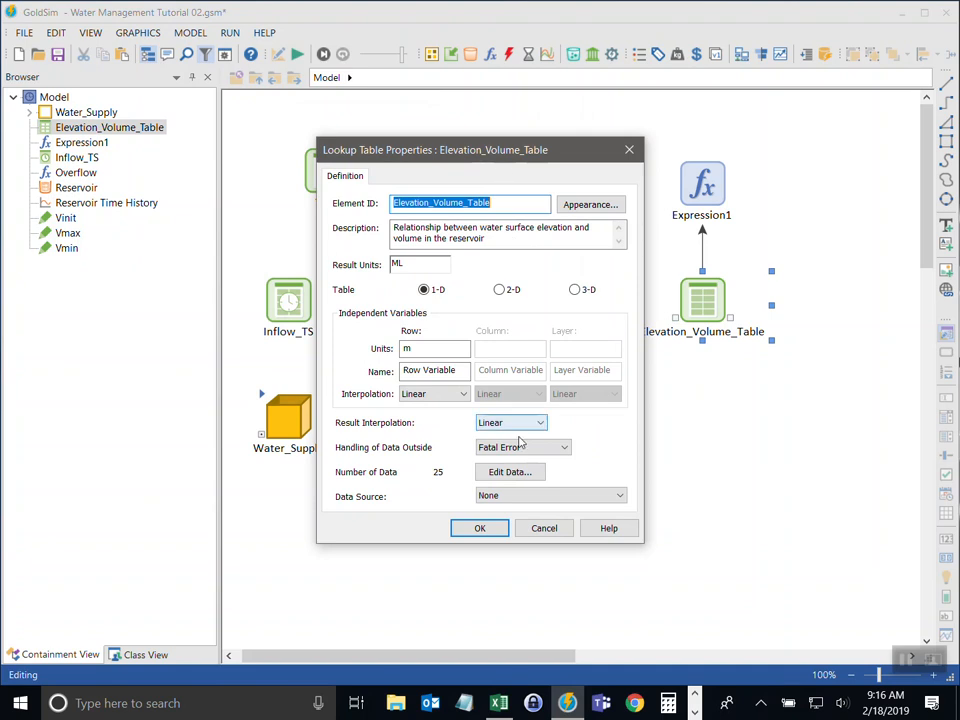
left_click(510, 472)
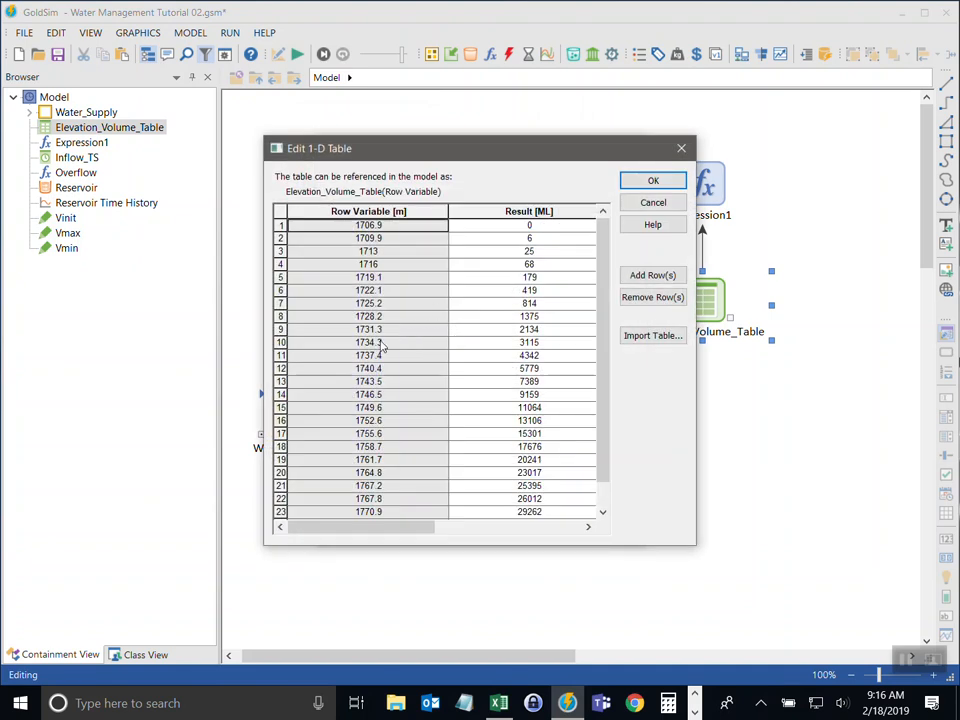
left_click(368, 408)
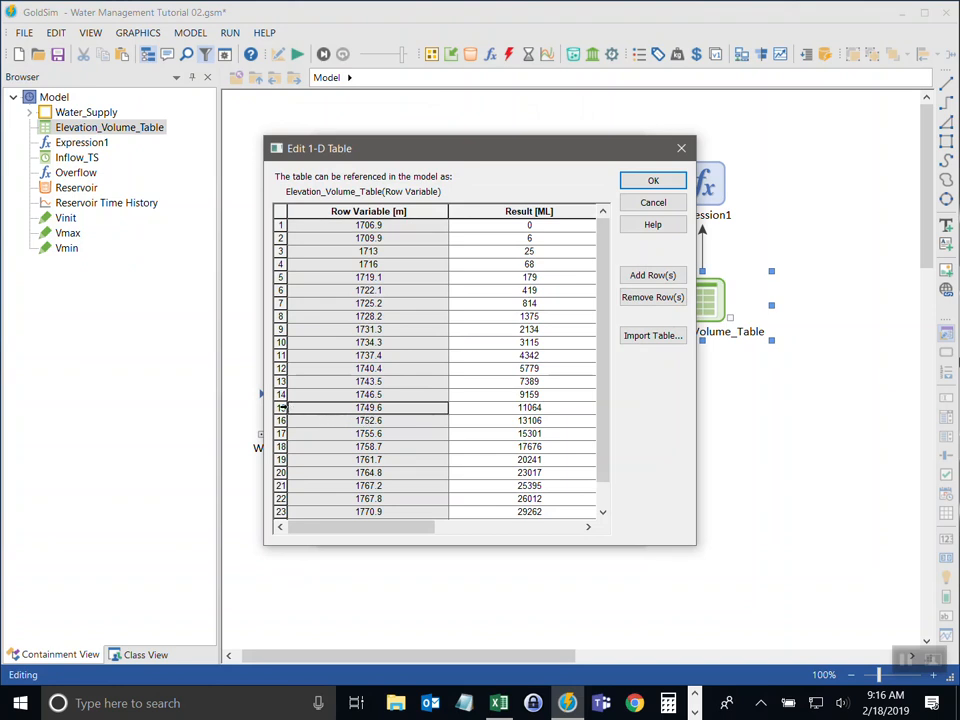
left_click_drag(285, 408, 285, 418)
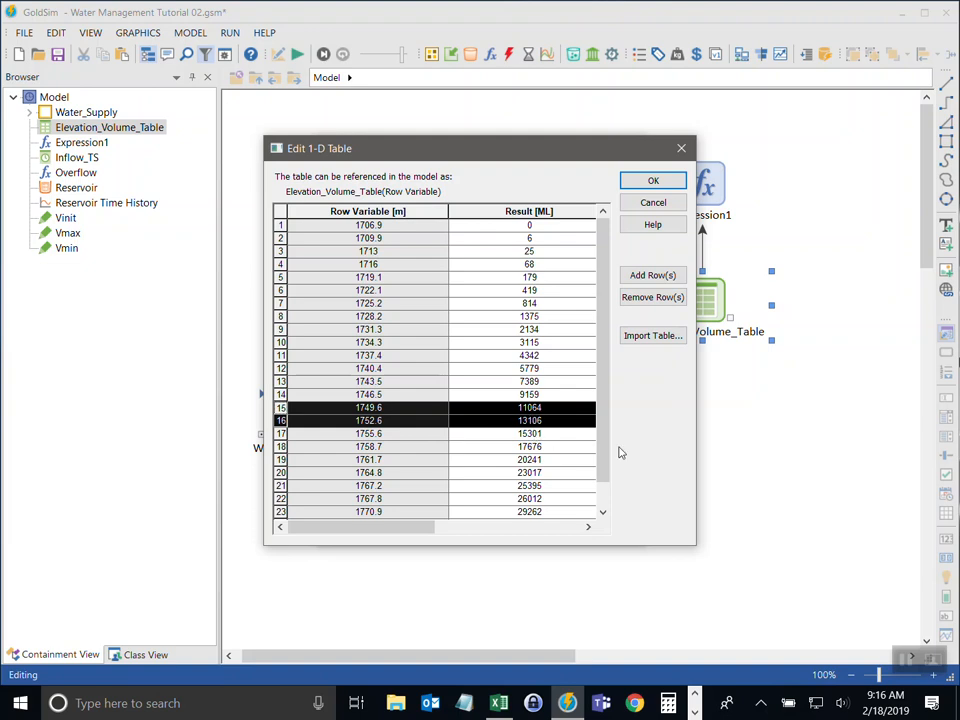
left_click(653, 183)
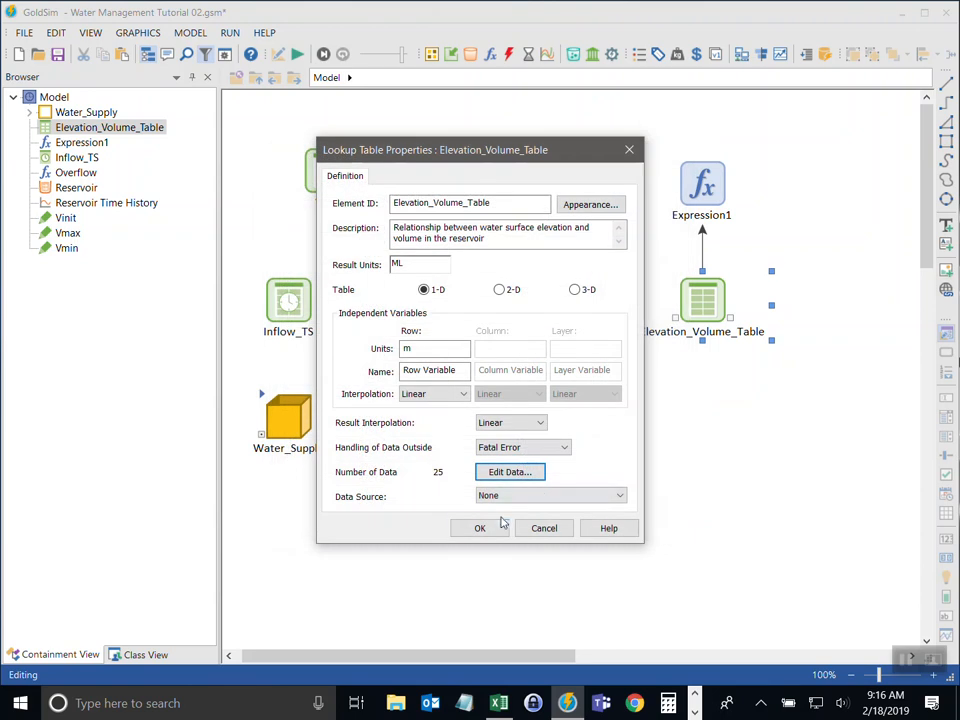
- Close the lookup table's properties and look over the Vinit, Vmin and Vmax data elements
key("Return")
mouse_move(700, 196)
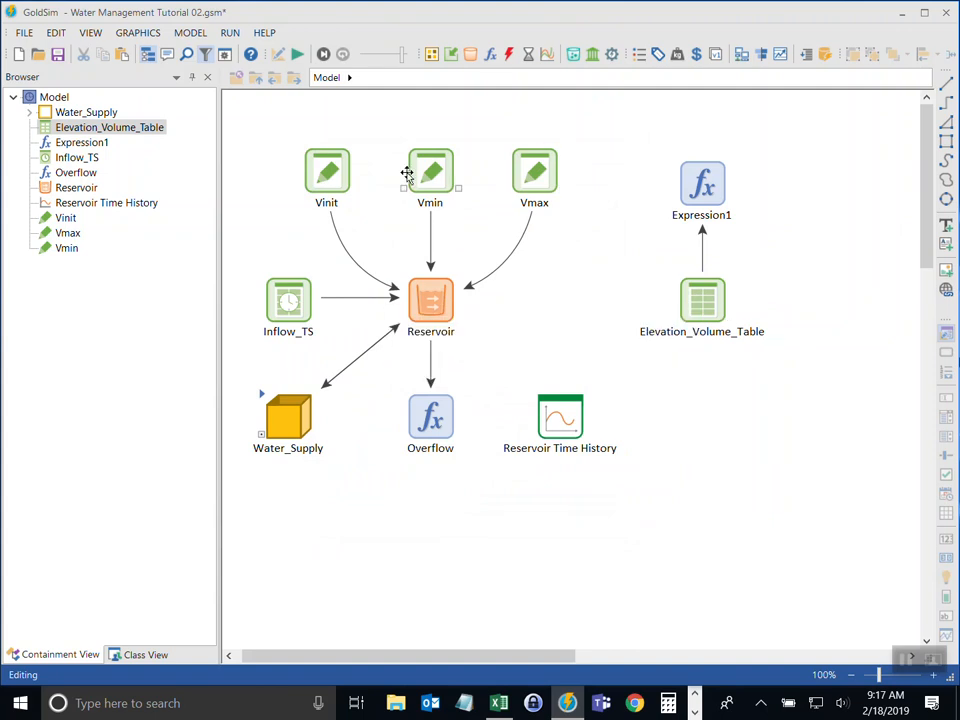
left_click(342, 149)
left_click(410, 182)
left_click(518, 204)
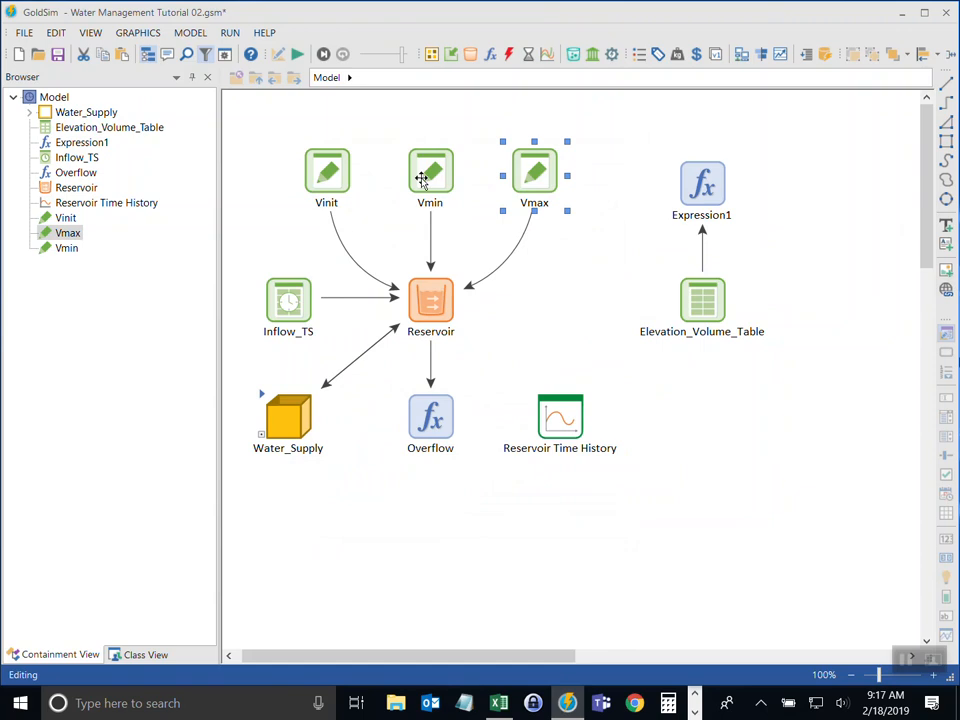
mouse_move(421, 177)
left_click(338, 170)
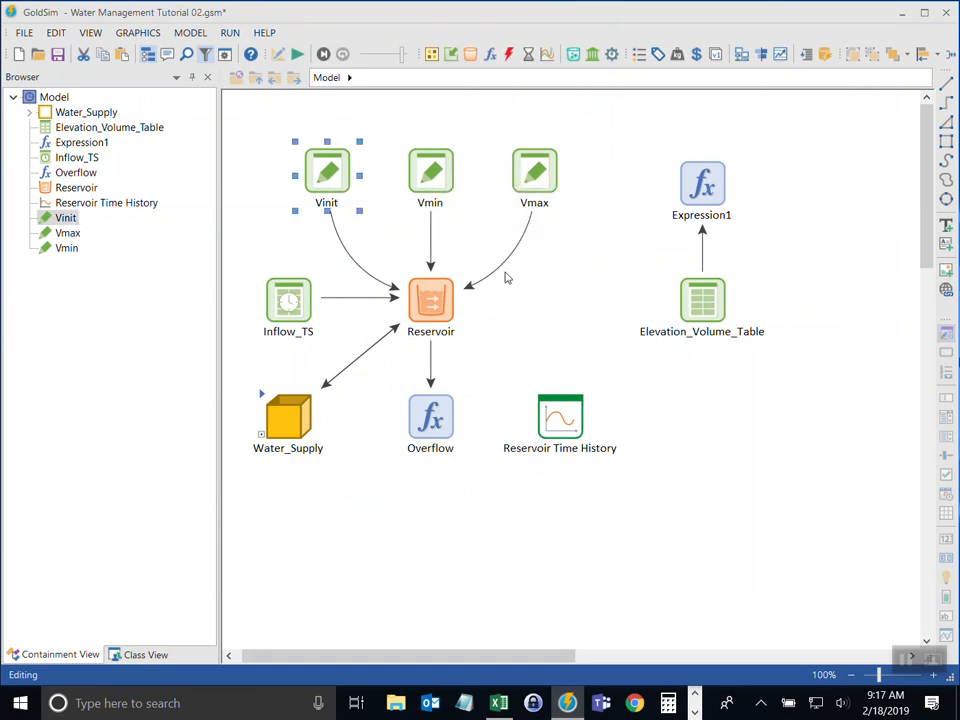
- Switch to Excel and examine the Initial, Minimum and Spillway elevations under Operating Rules in the Reservoir Data sheet
left_click(499, 703)
left_click(498, 511)
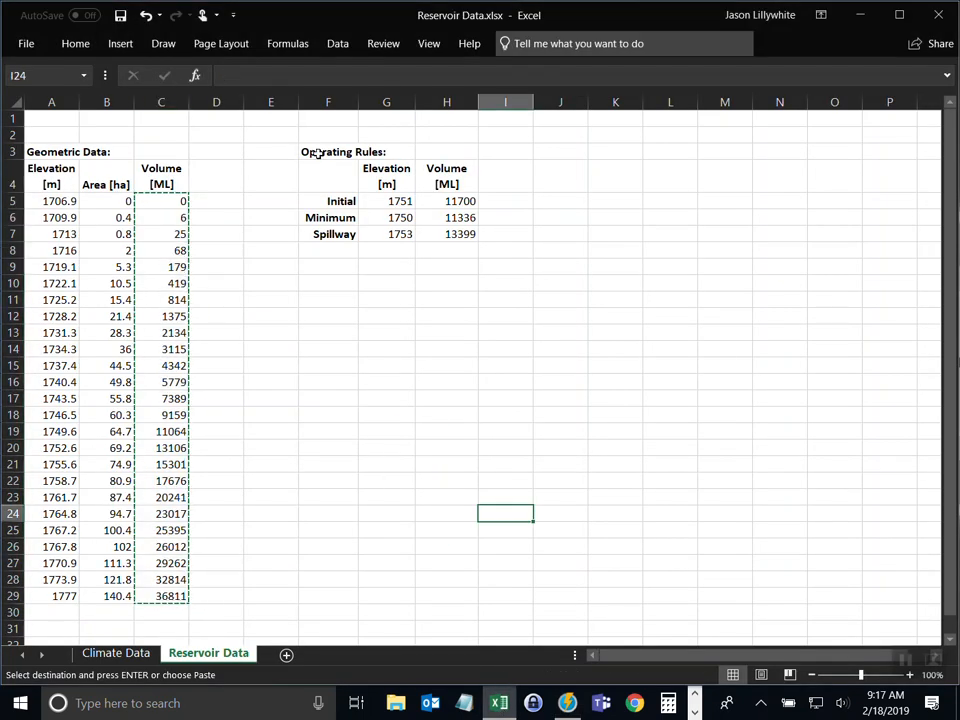
left_click(321, 152)
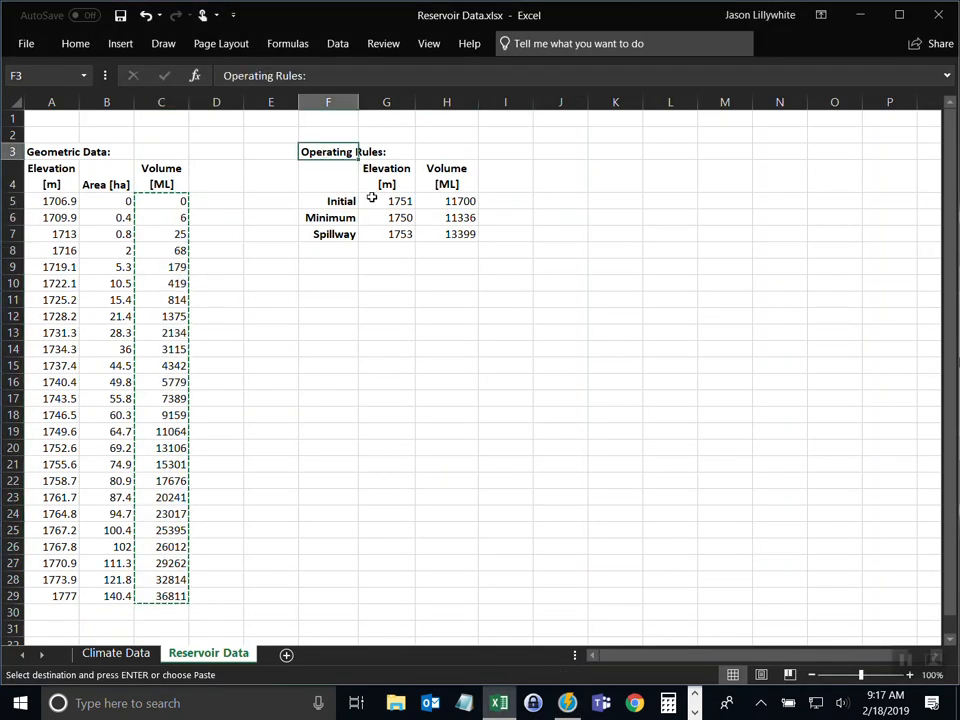
left_click(336, 207)
left_click(336, 218)
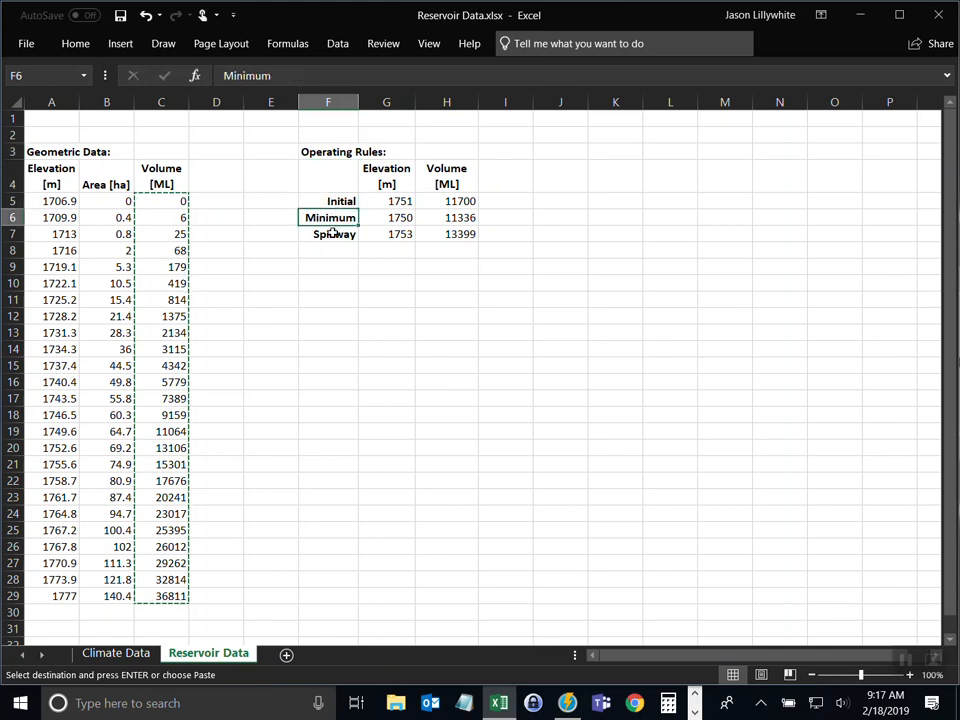
left_click(333, 232)
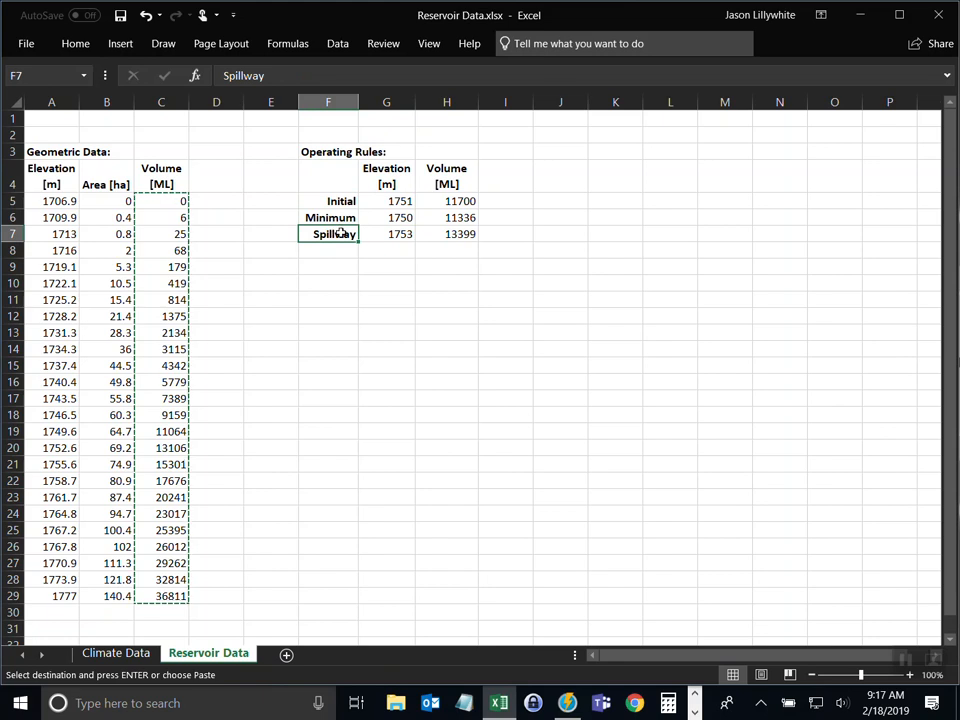
left_click(324, 152)
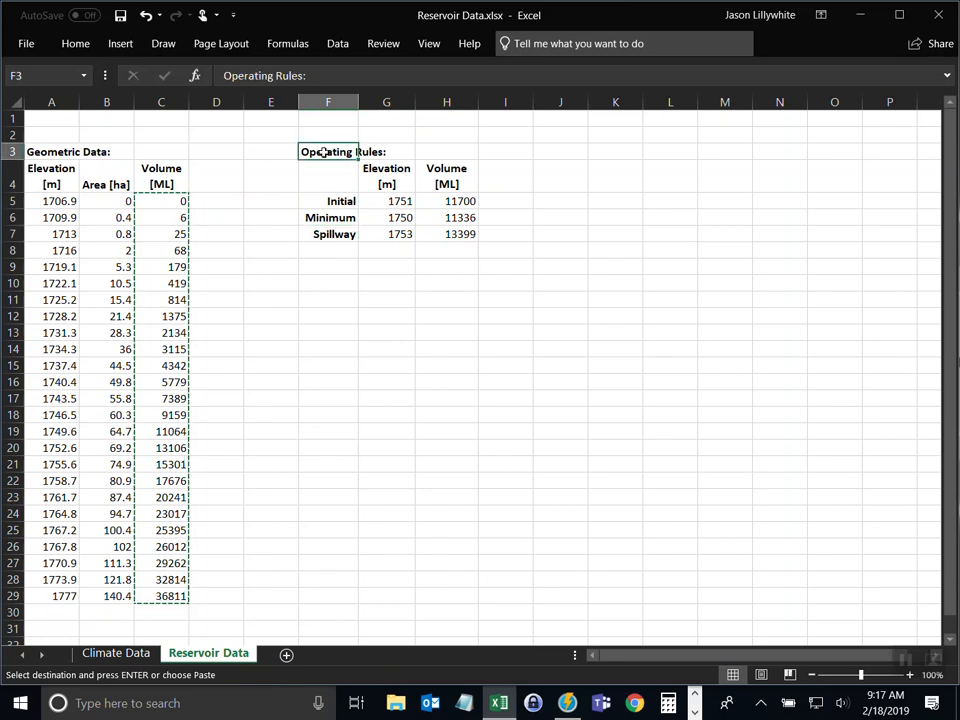
left_click(366, 217)
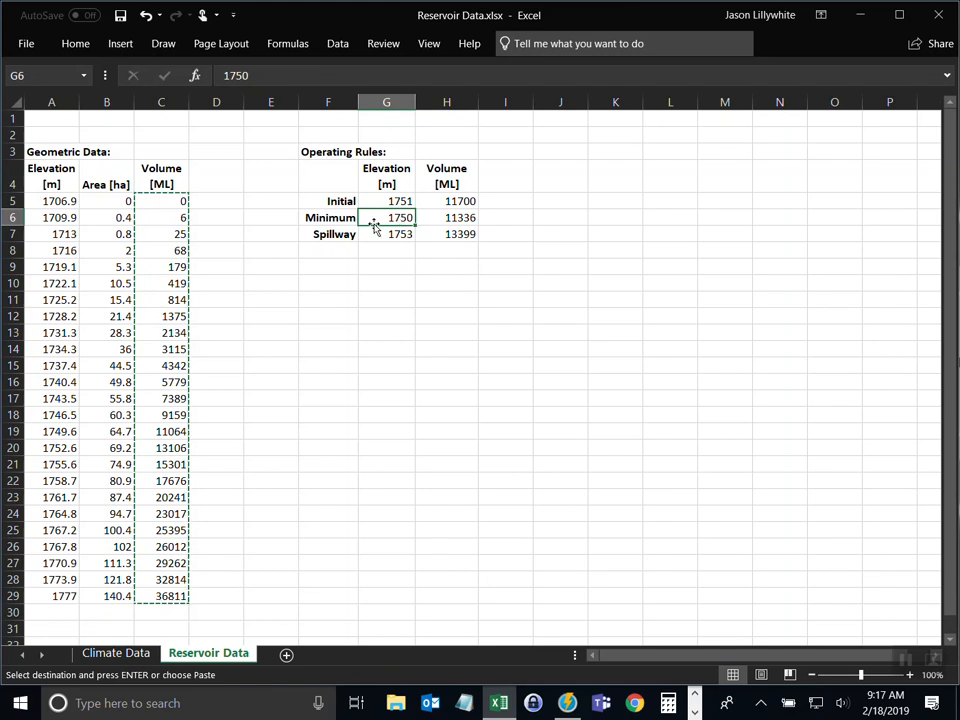
left_click(399, 235)
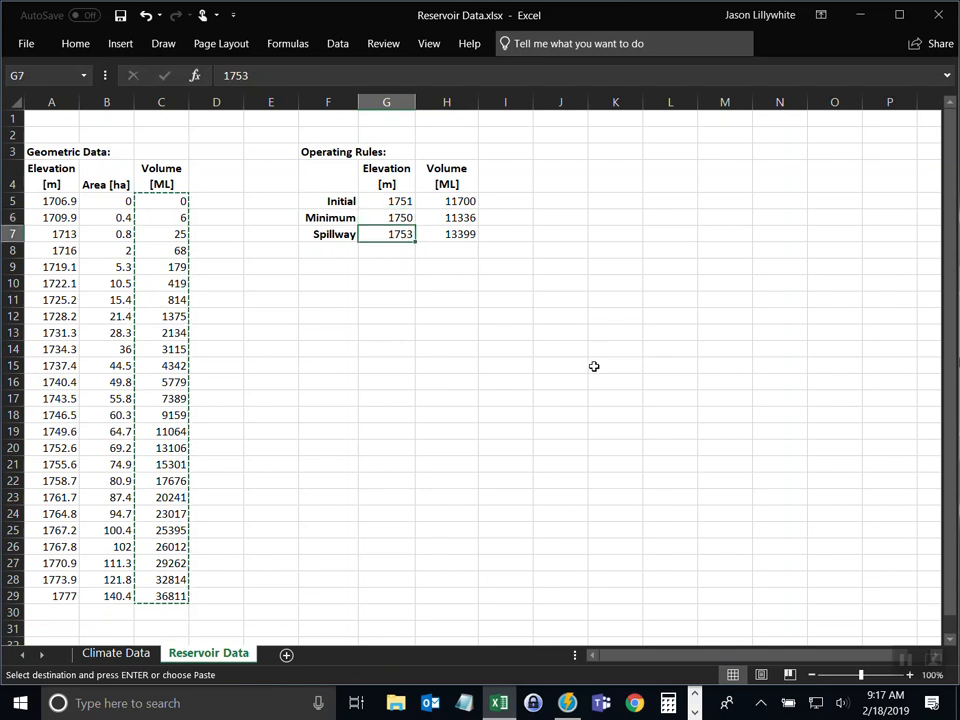
left_click(350, 217)
left_click_drag(393, 217, 396, 238)
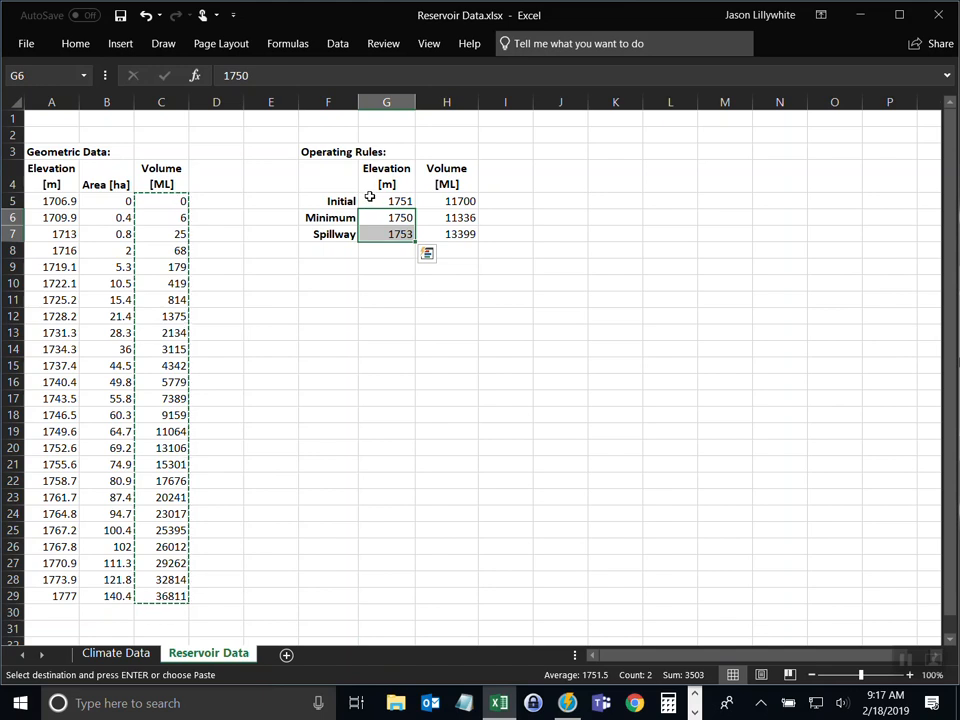
left_click_drag(372, 202, 386, 238)
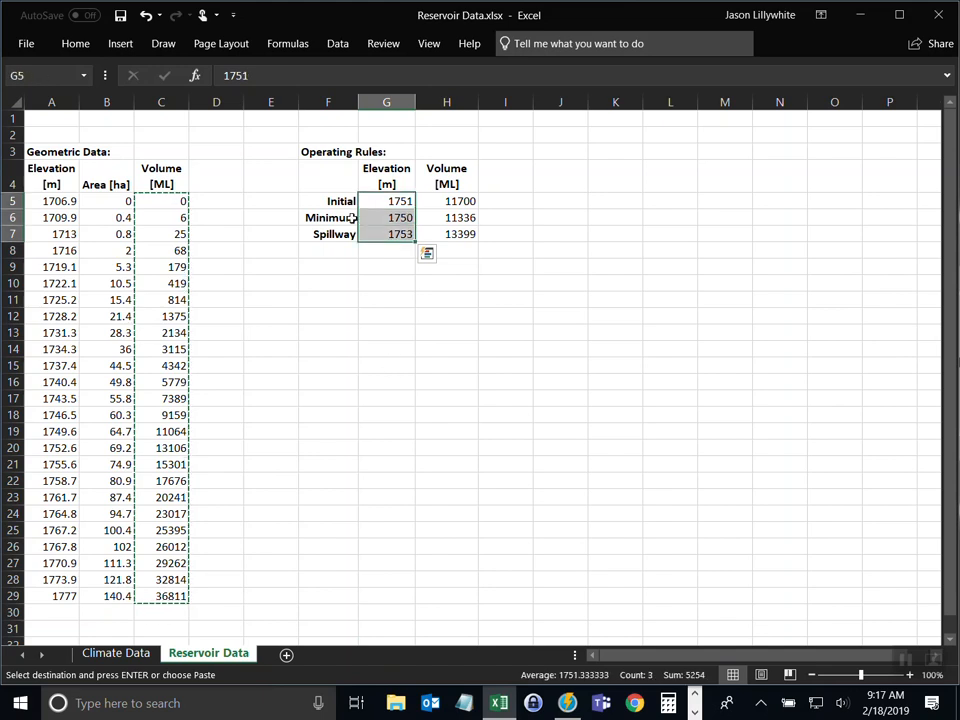
- Switch back to GoldSim and save the model under the new name Water Management Tutorial 03.gsm
left_click(568, 703)
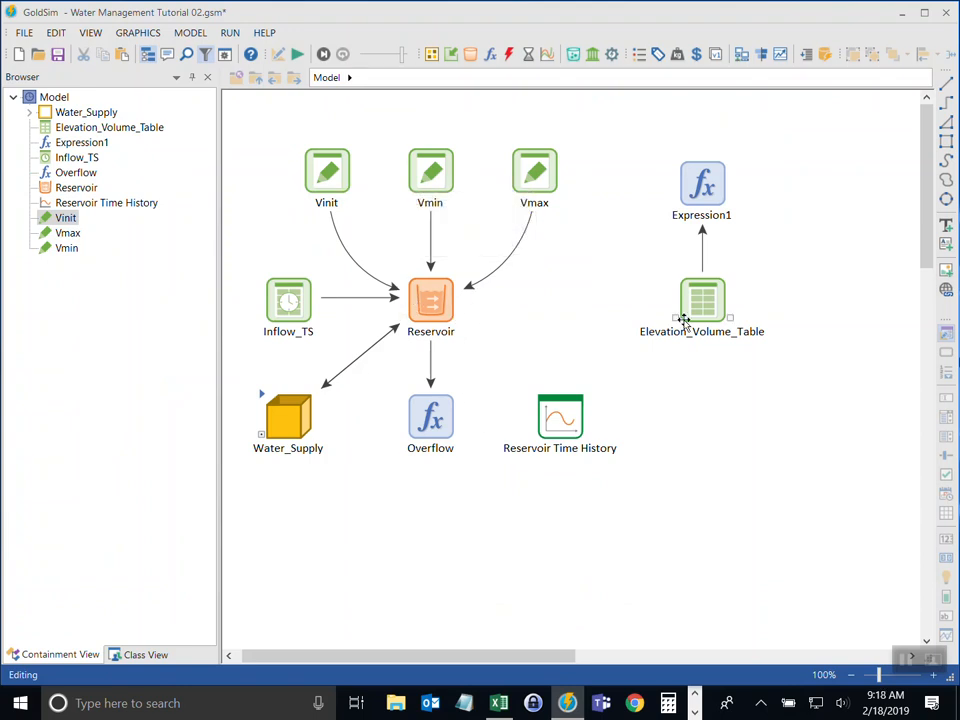
mouse_move(684, 320)
left_click(22, 33)
left_click(48, 135)
scroll(120, 150, "up", 5)
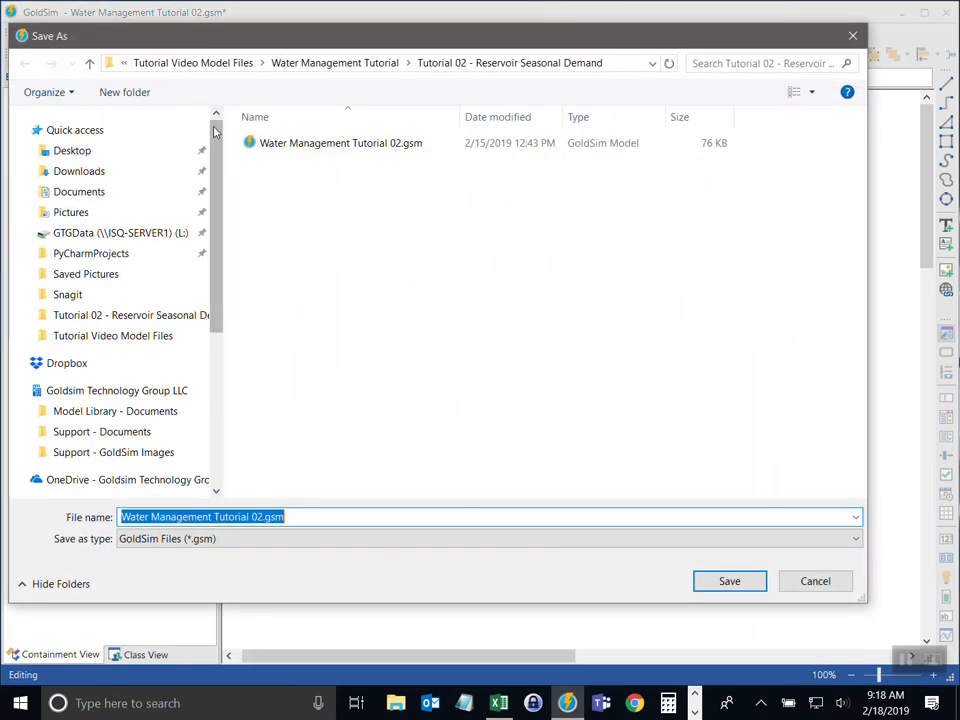
left_click(86, 158)
left_click(265, 516)
left_click(265, 516)
key("BackSpace")
type("3")
left_click(708, 576)
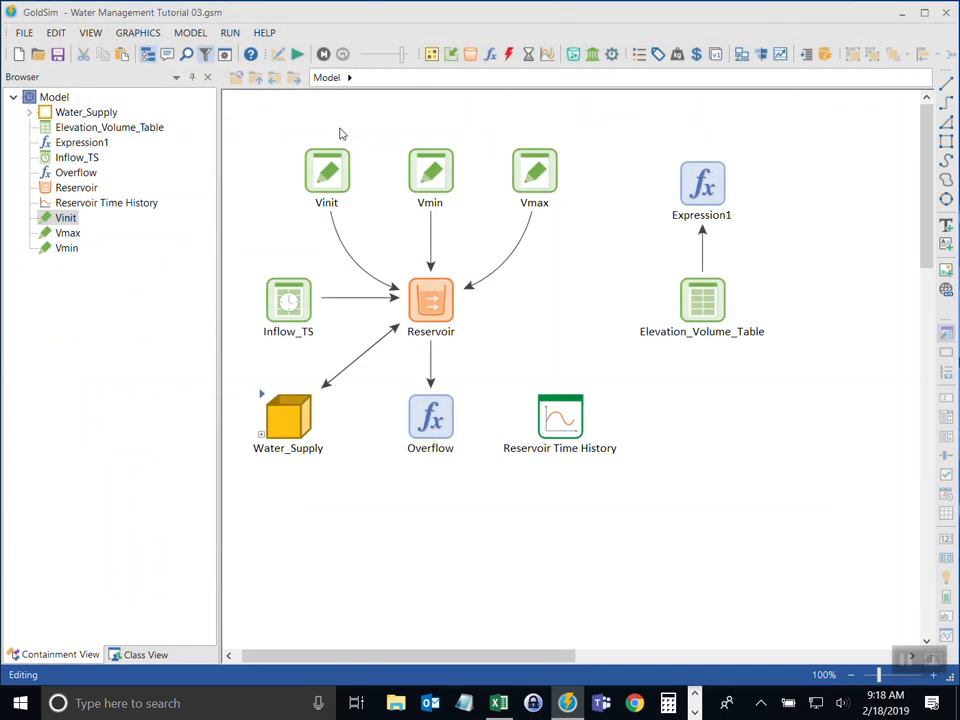
- Rename the Vinit data element to WLinit and change its description to "Initial water level in the reservoir"
double_click(327, 172)
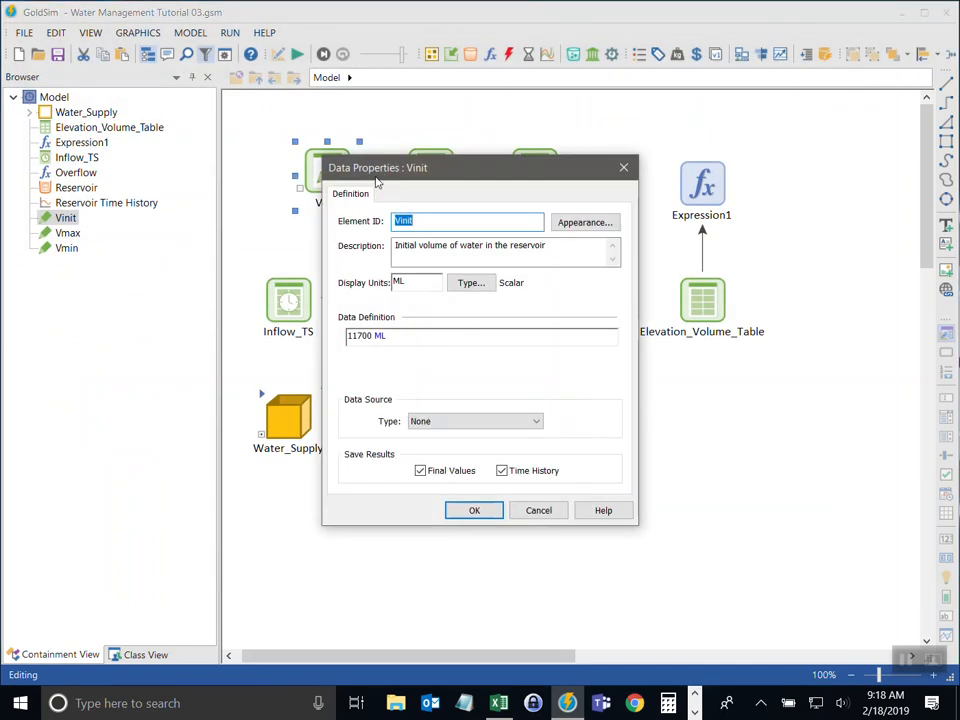
left_click(489, 191)
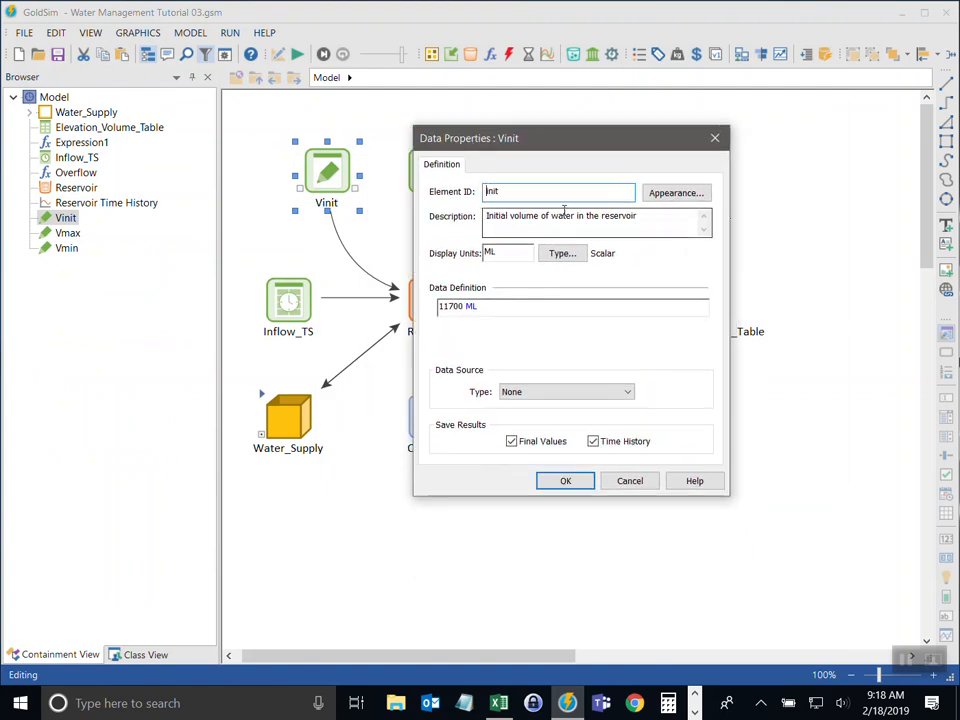
type("WL")
double_click(524, 217)
type("water level")
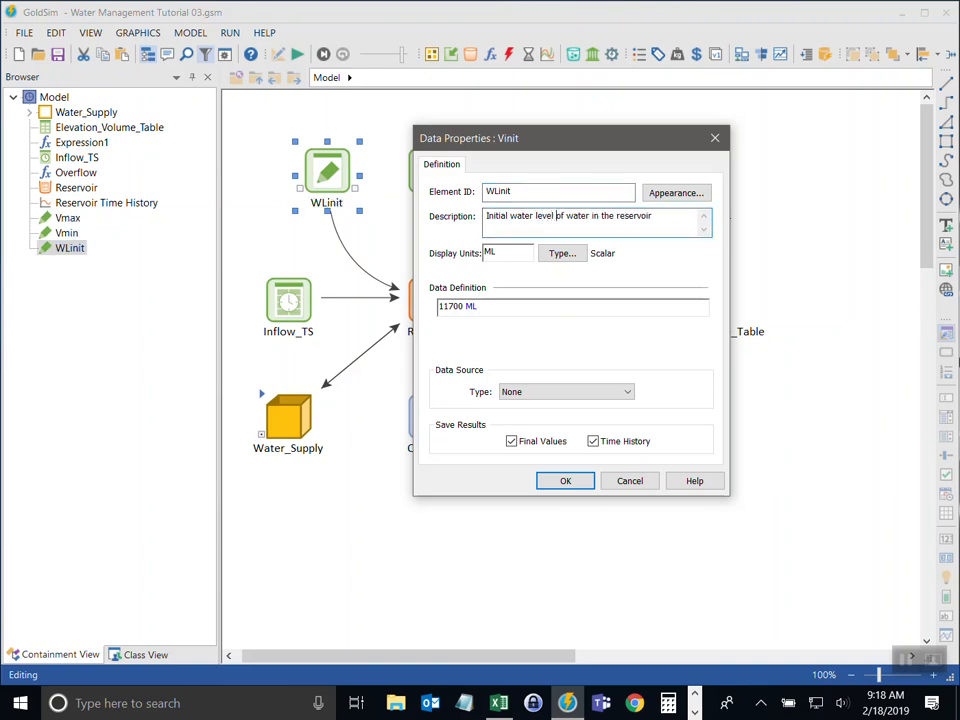
key("Delete")
key("Delete")
key("Delete")
key("Delete")
key("Delete")
key("Delete")
key("Delete")
key("Delete")
key("Delete")
- Set WLinit's display units to m and its data definition to 1751, and accept the element's properties
key("Tab")
type("m")
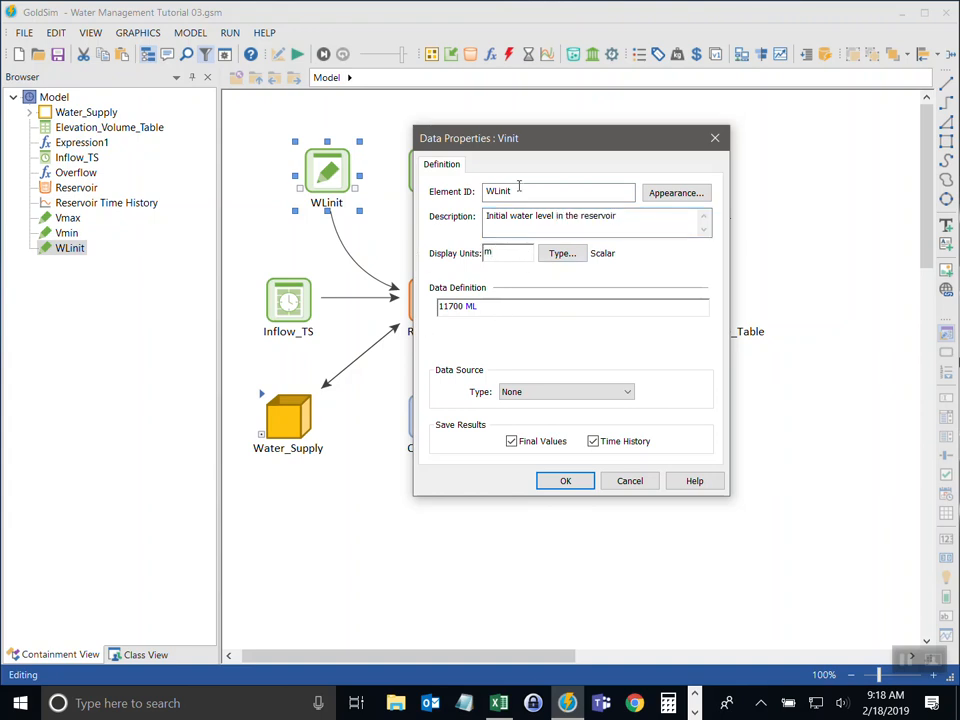
left_click_drag(521, 148, 402, 220)
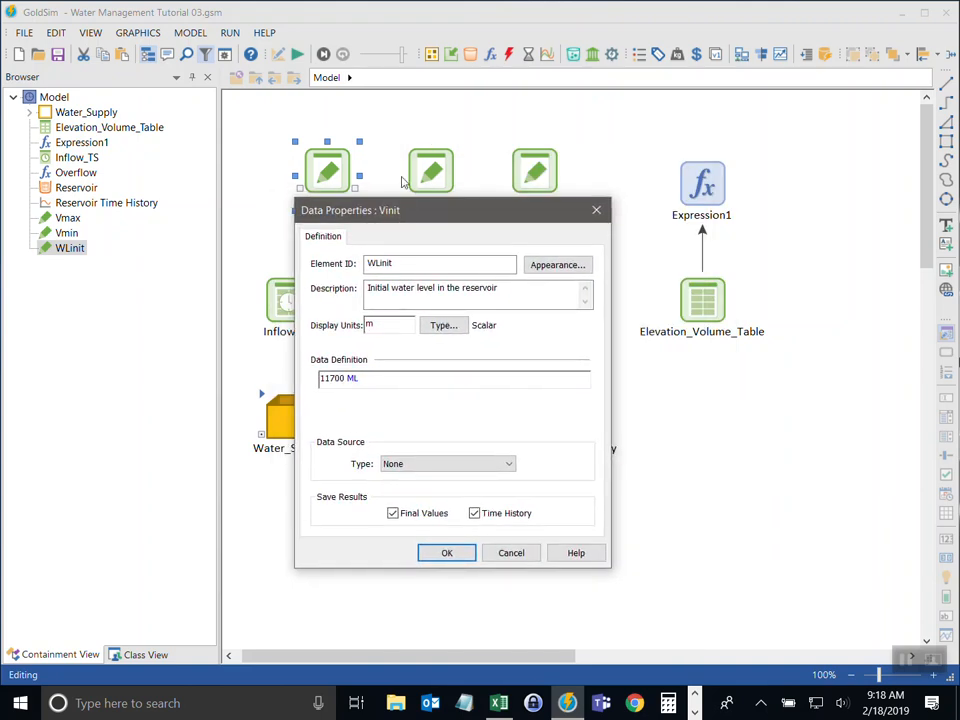
left_click_drag(367, 380, 244, 378)
type("1751")
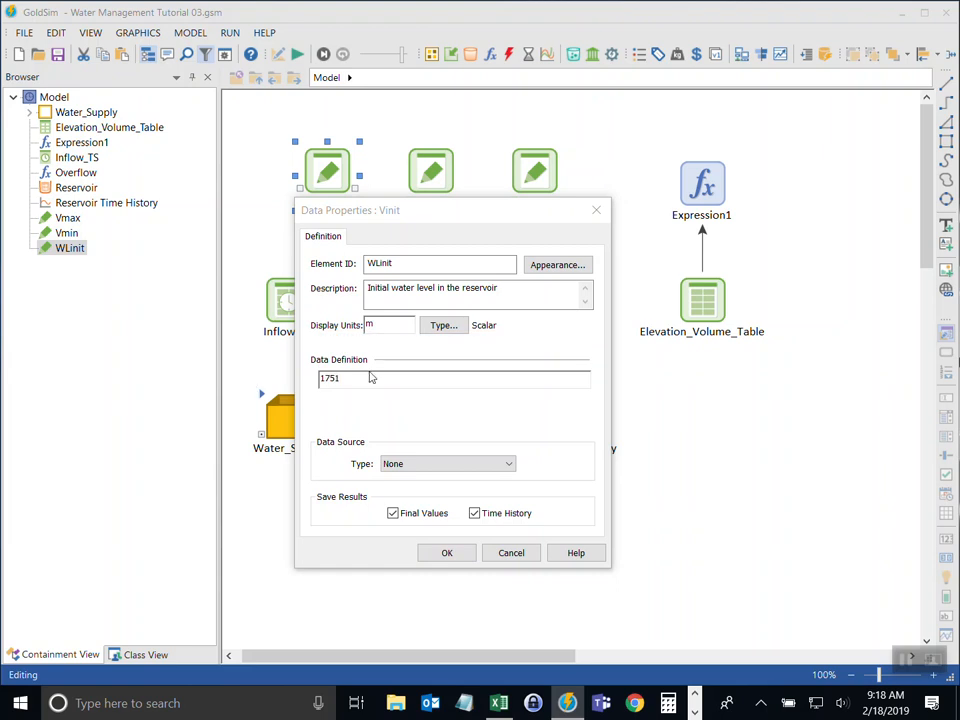
mouse_move(423, 388)
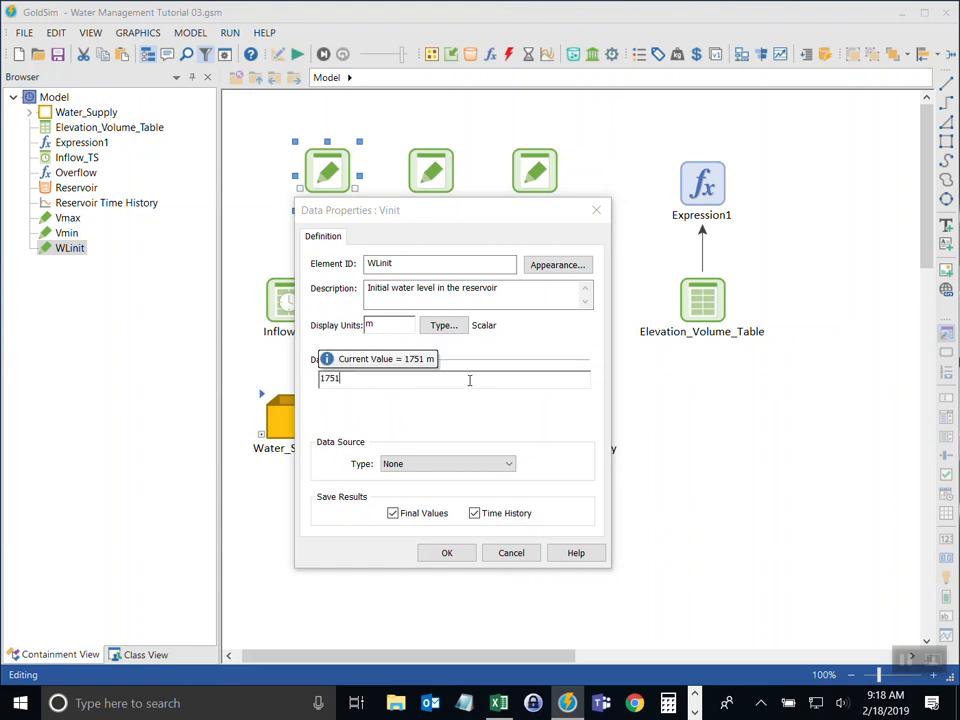
left_click(514, 414)
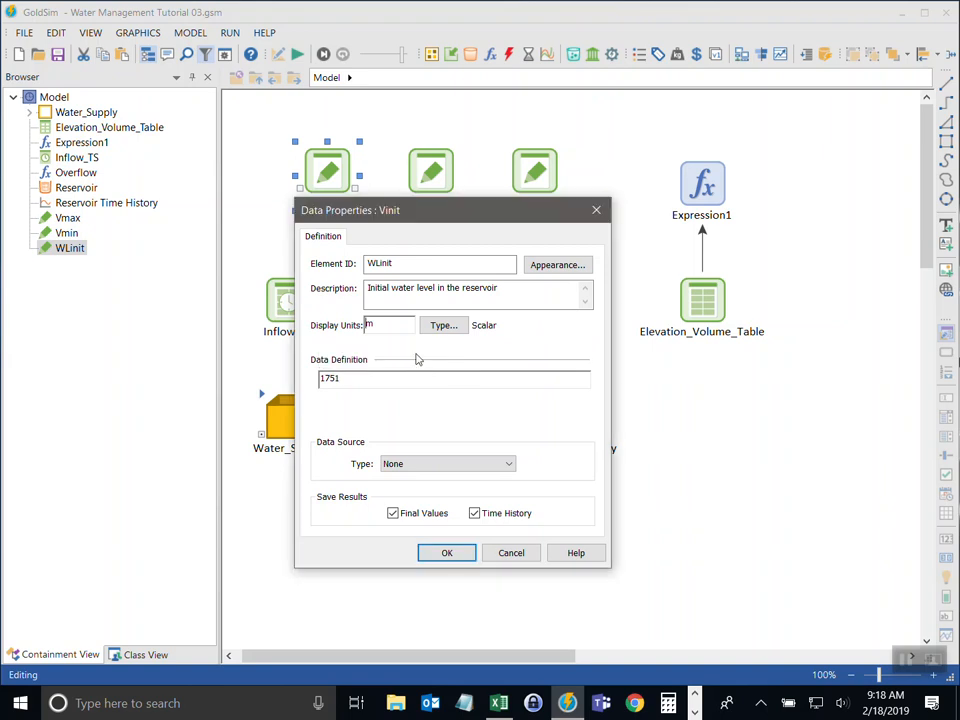
left_click(454, 557)
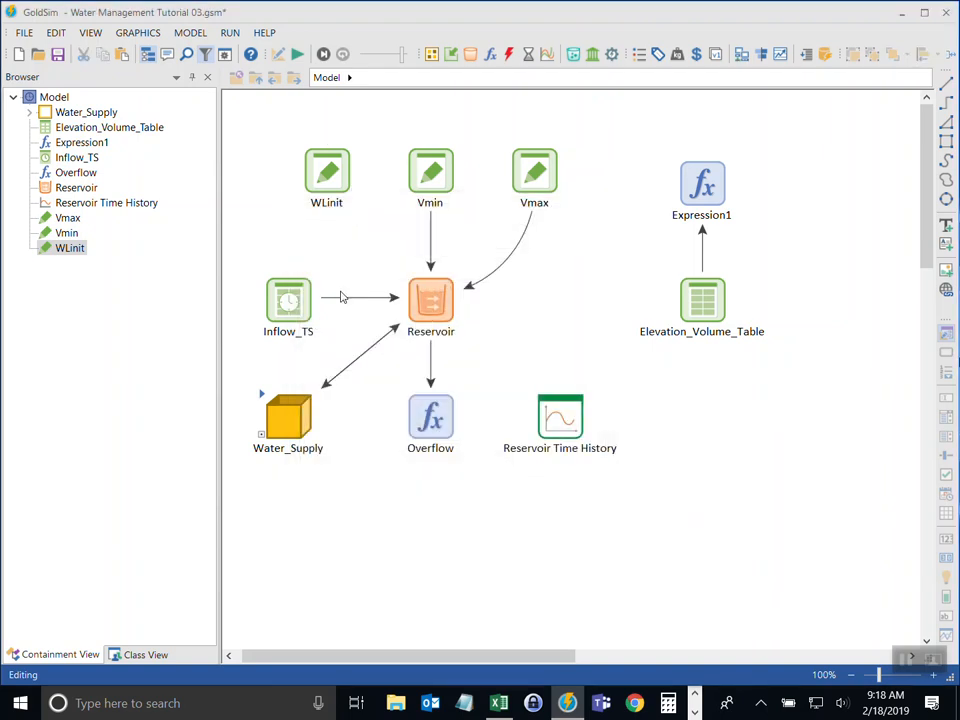
- Replace the Reservoir pool's Initial Quantity with the lookup expression Elevation_Volume_Table(WLinit)
left_click(424, 307)
mouse_move(424, 307)
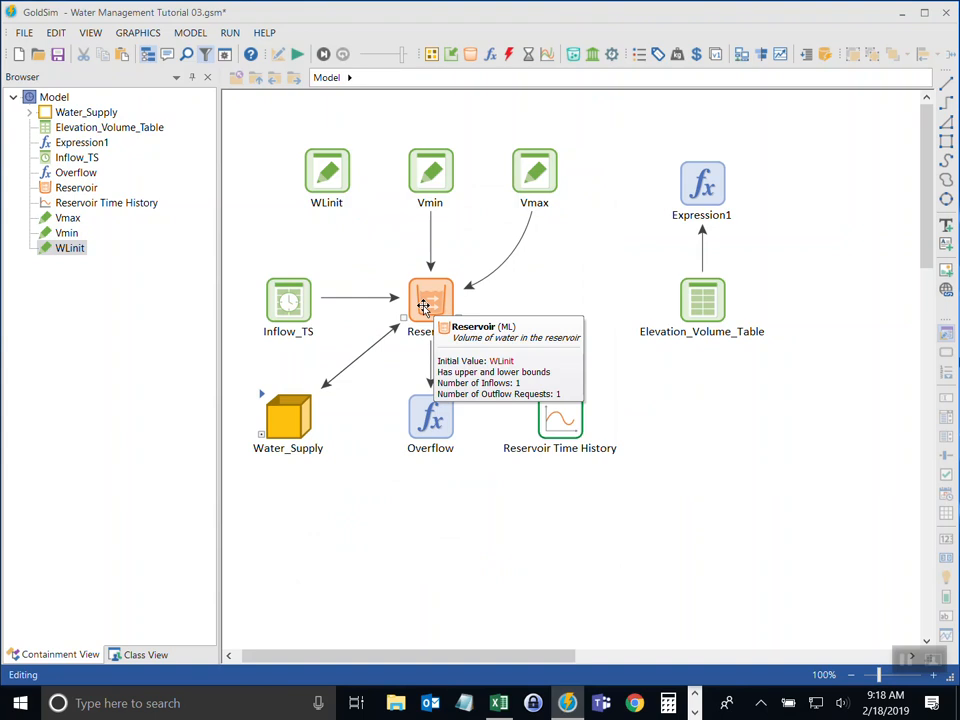
double_click(424, 307)
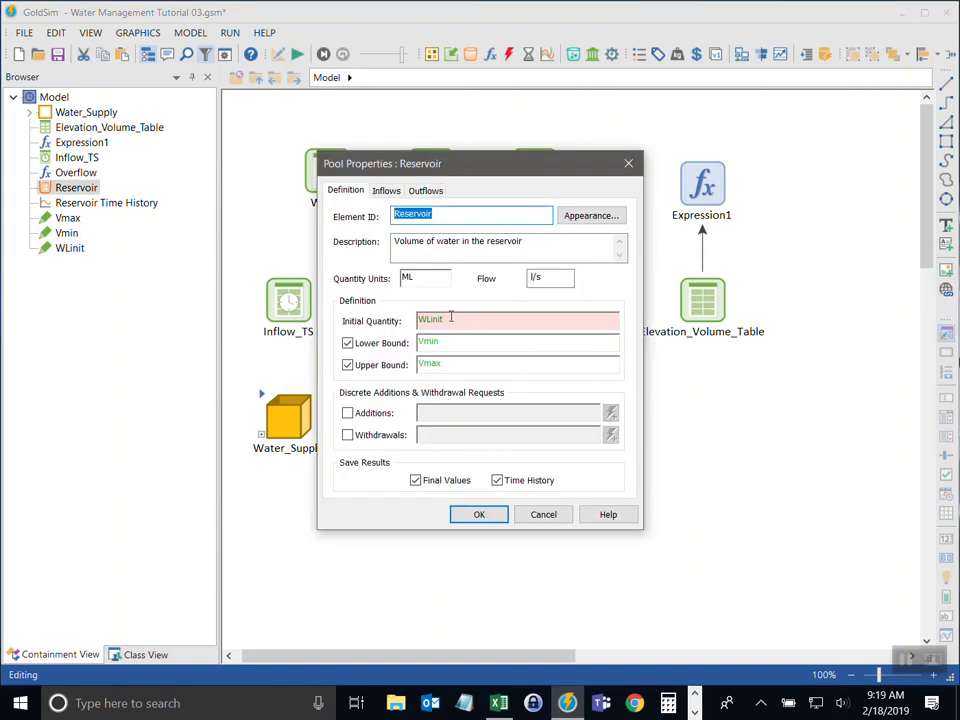
left_click_drag(459, 164, 654, 121)
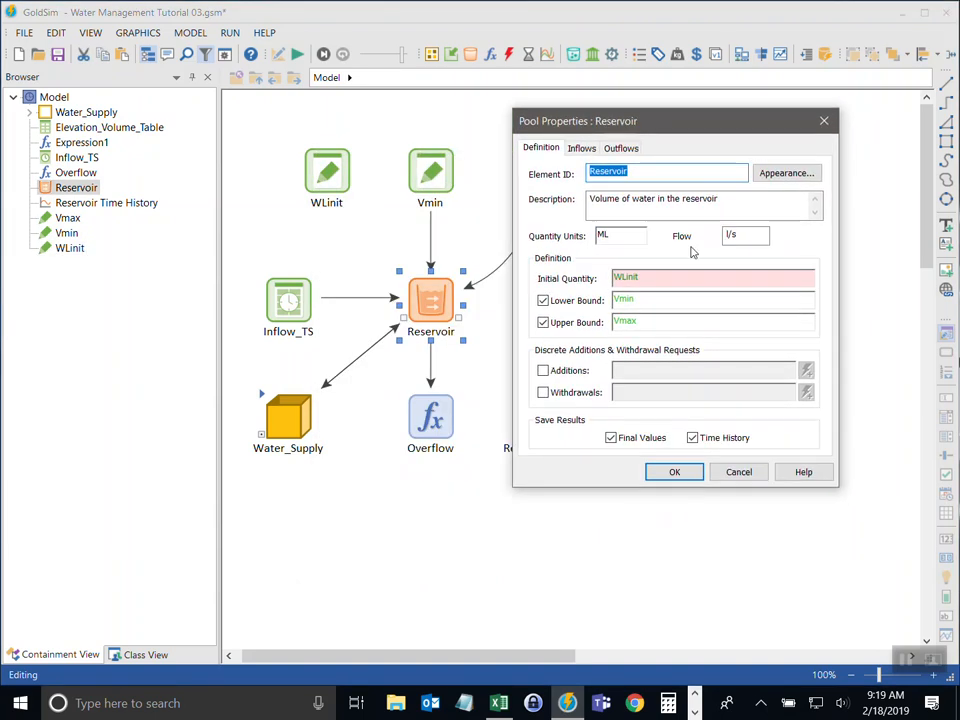
mouse_move(661, 280)
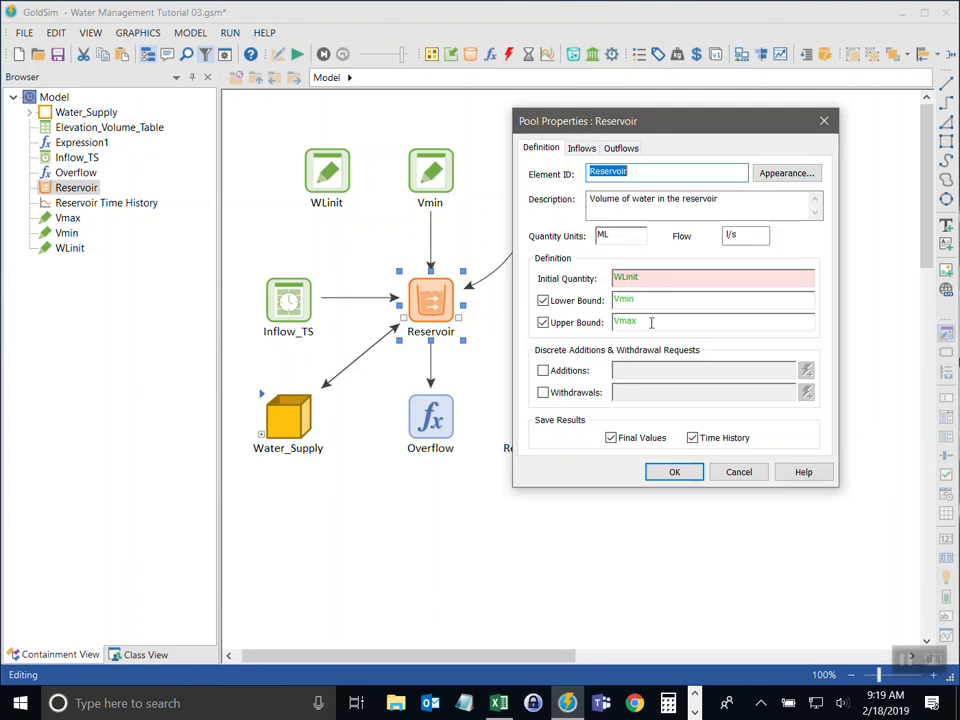
left_click_drag(658, 123, 198, 254)
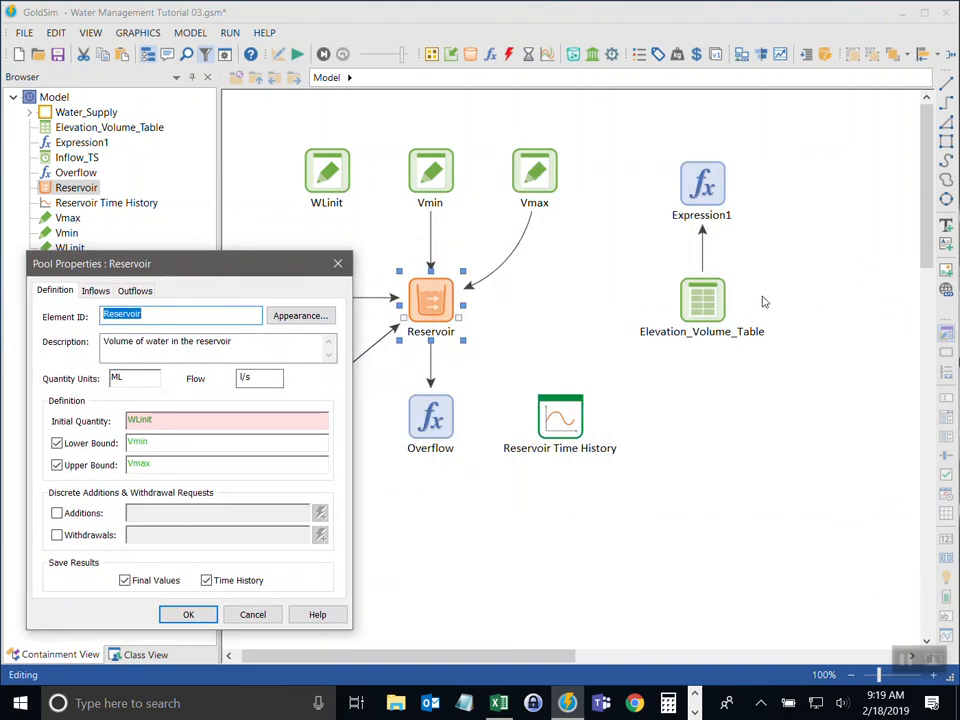
left_click_drag(174, 419, 86, 463)
mouse_move(134, 424)
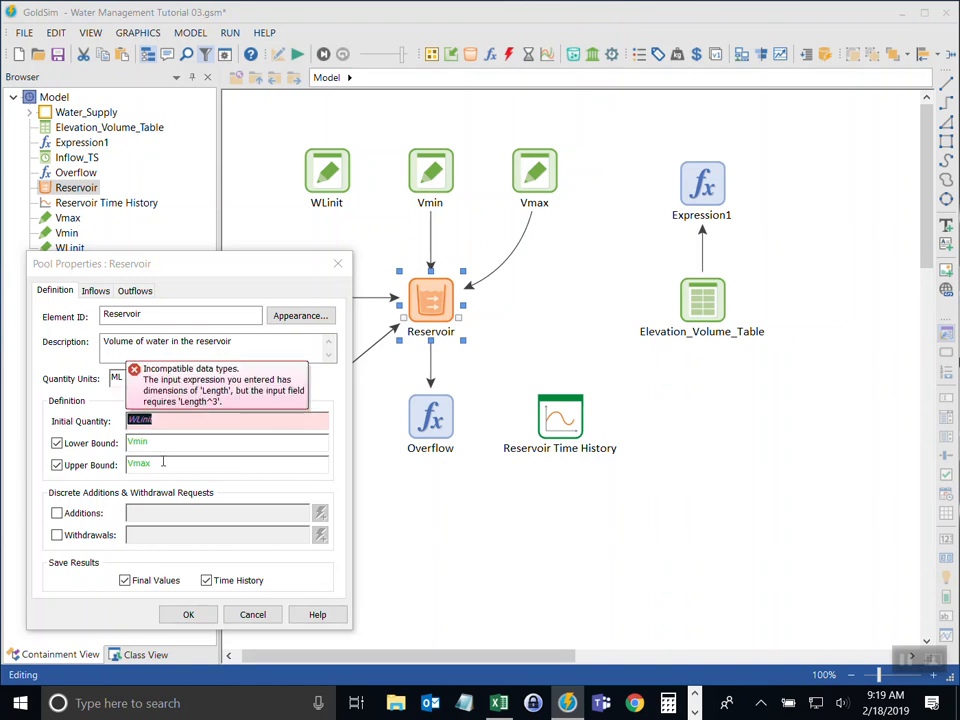
key("Delete")
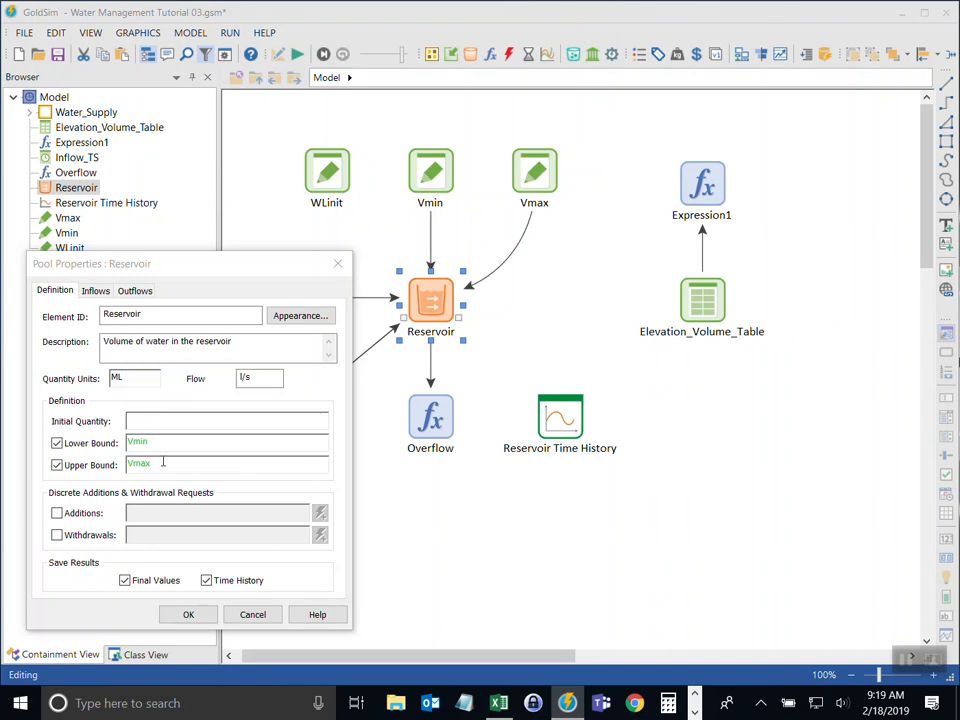
type("ele")
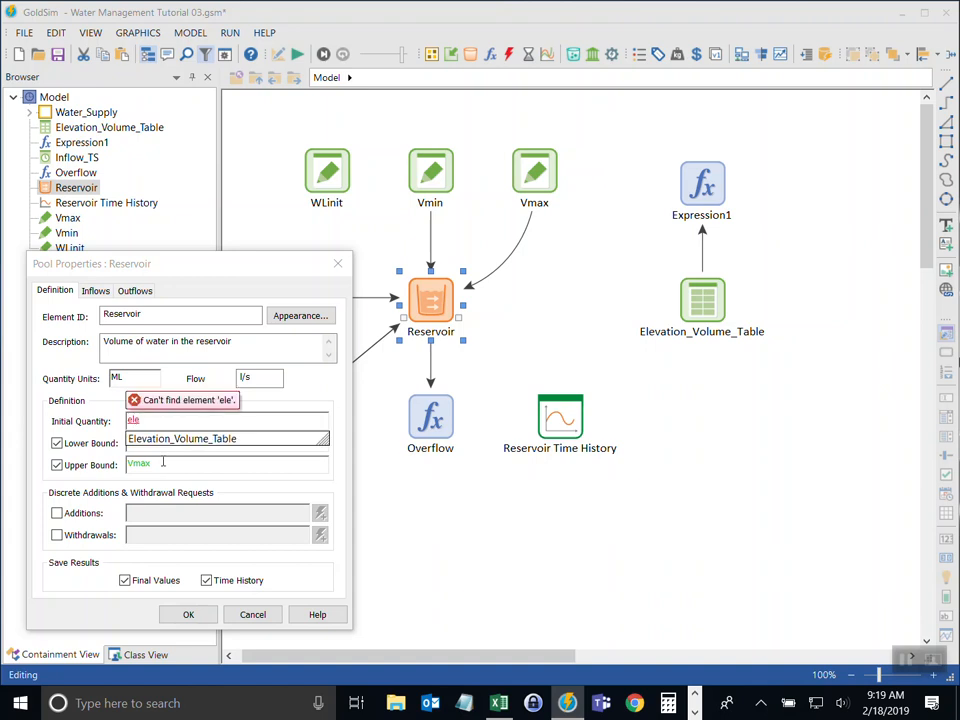
key("Return")
type("(")
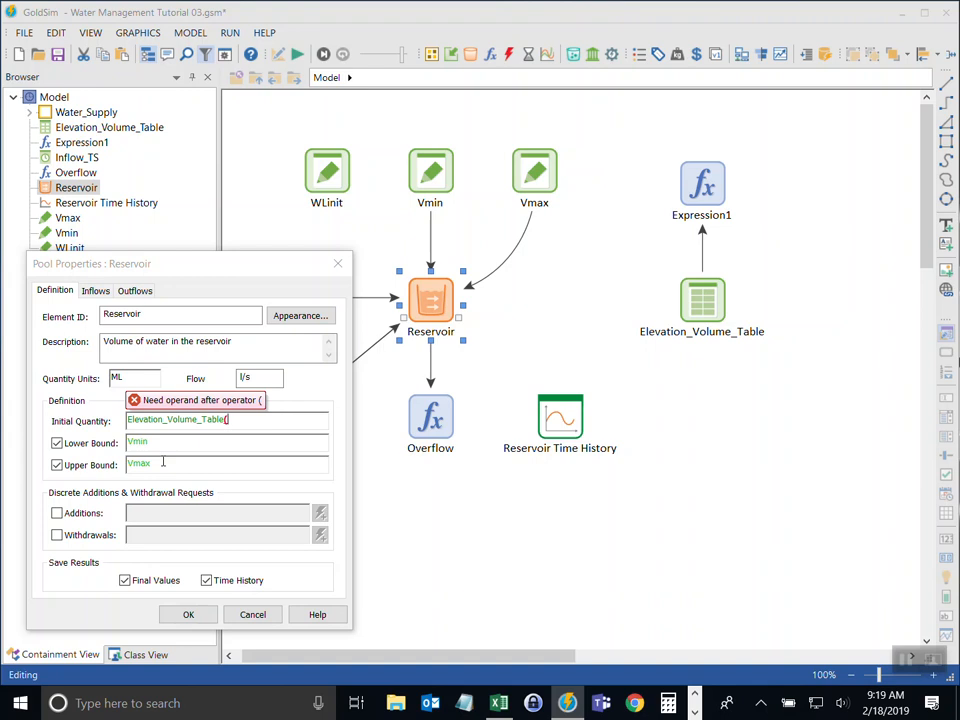
type("wl")
key("Return")
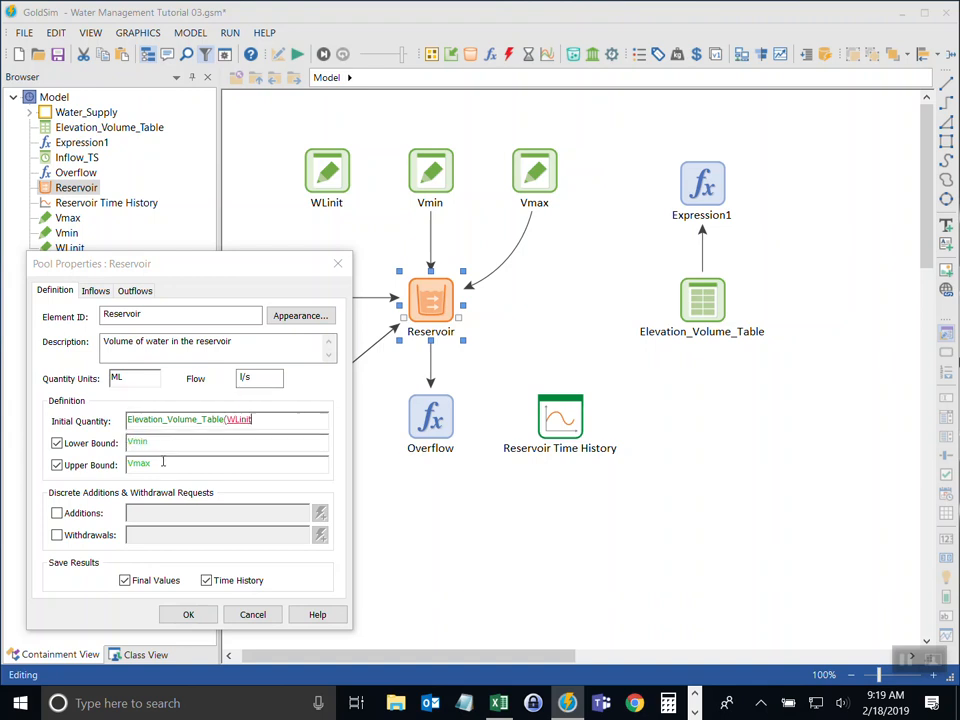
type(")")
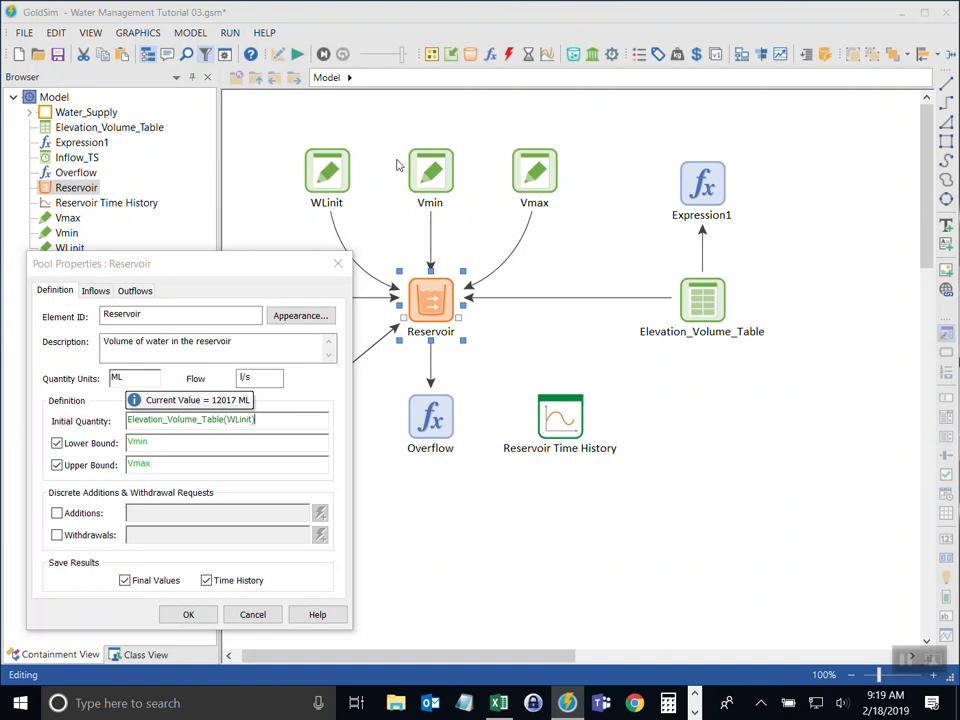
- Accept the Reservoir pool's properties and rename the Vmin data element to WLmin
left_click(188, 614)
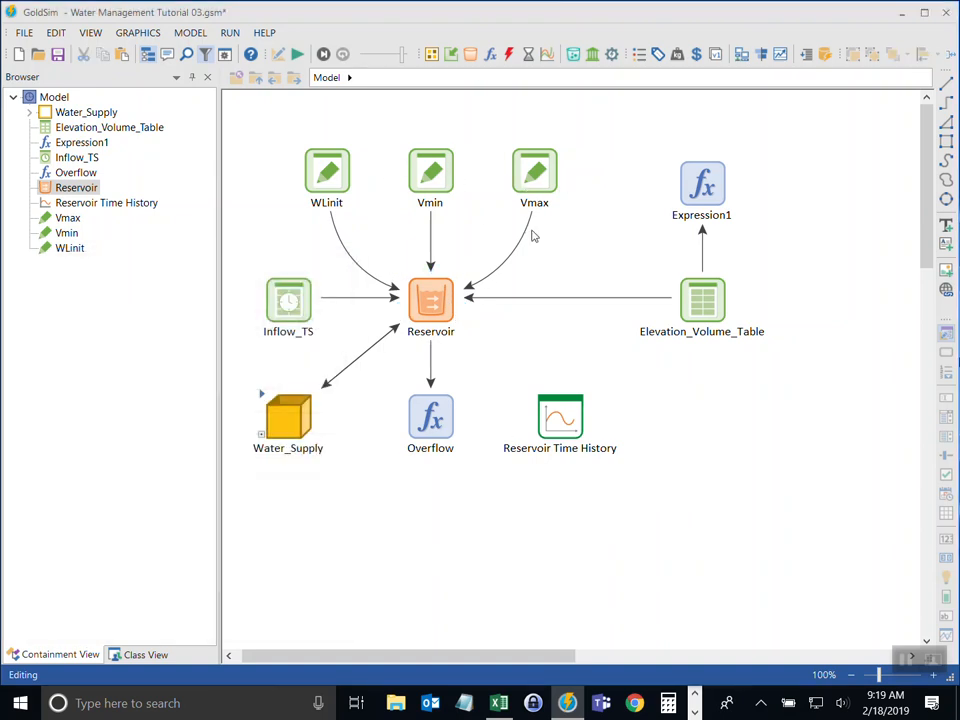
left_click(420, 168)
double_click(420, 168)
left_click_drag(454, 165, 614, 131)
left_click(557, 181)
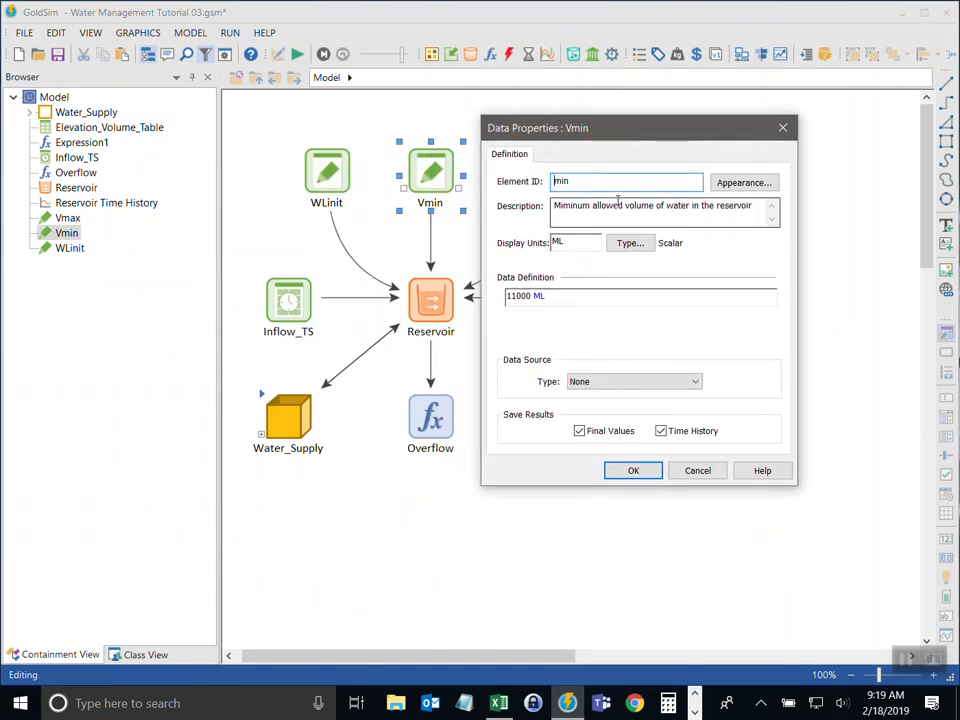
type("WL")
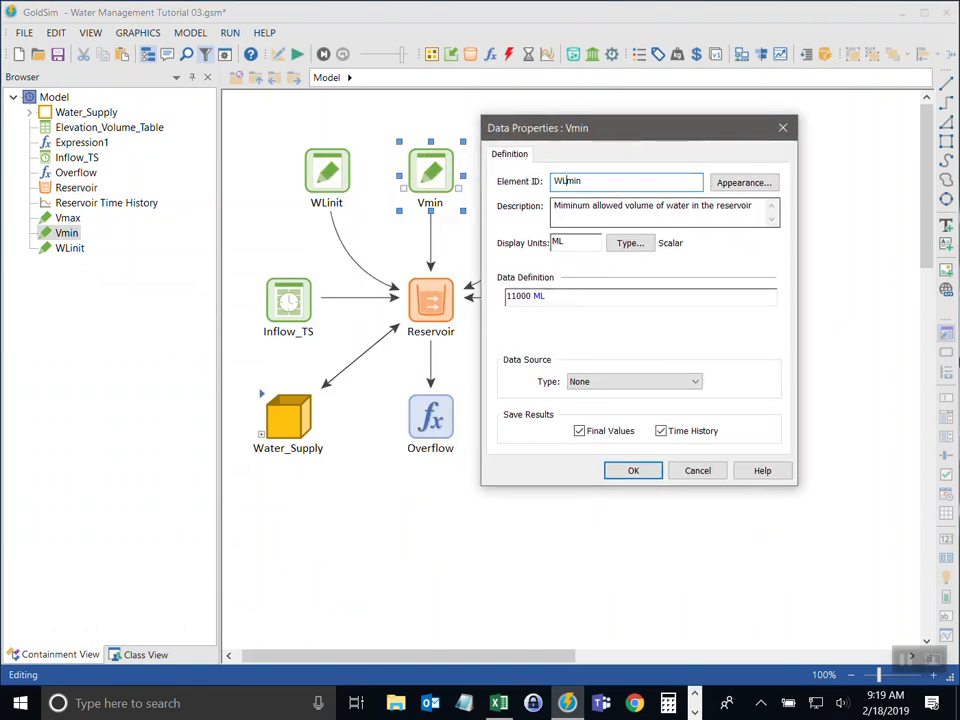
- Change WLmin's description to "Miminum allowed water level in the reservoir"
double_click(631, 205)
type("water le")
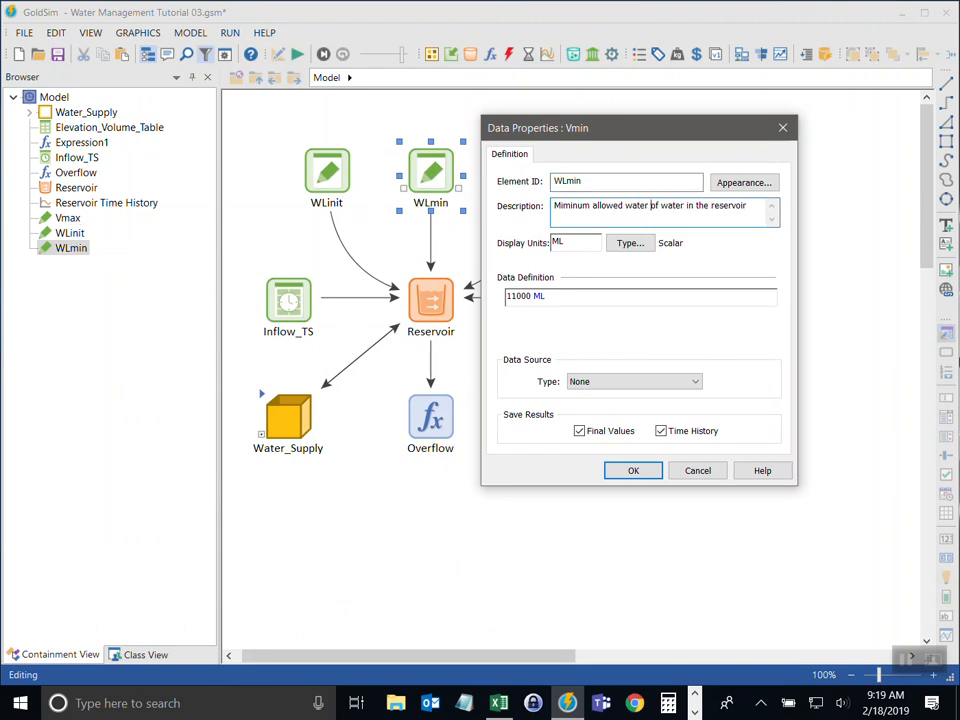
type("vel")
key("Delete")
key("Delete")
key("Delete")
key("Delete")
key("Delete")
key("Delete")
key("Delete")
key("Delete")
key("Delete")
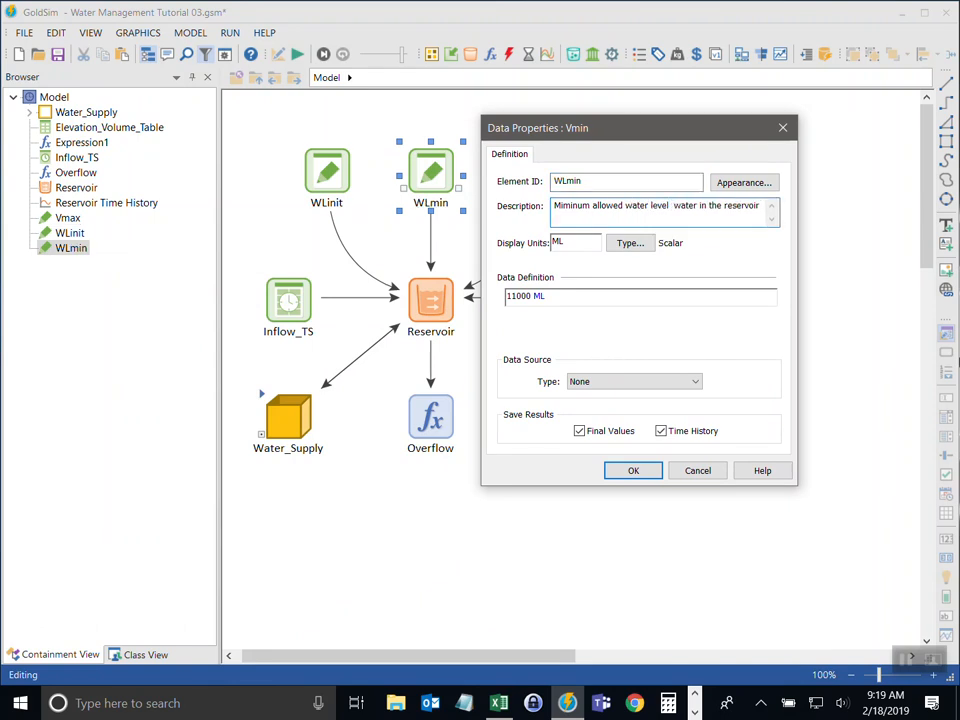
- Set WLmin's display units to m and its data definition to 1750, and accept the element's properties
double_click(591, 240)
type("m")
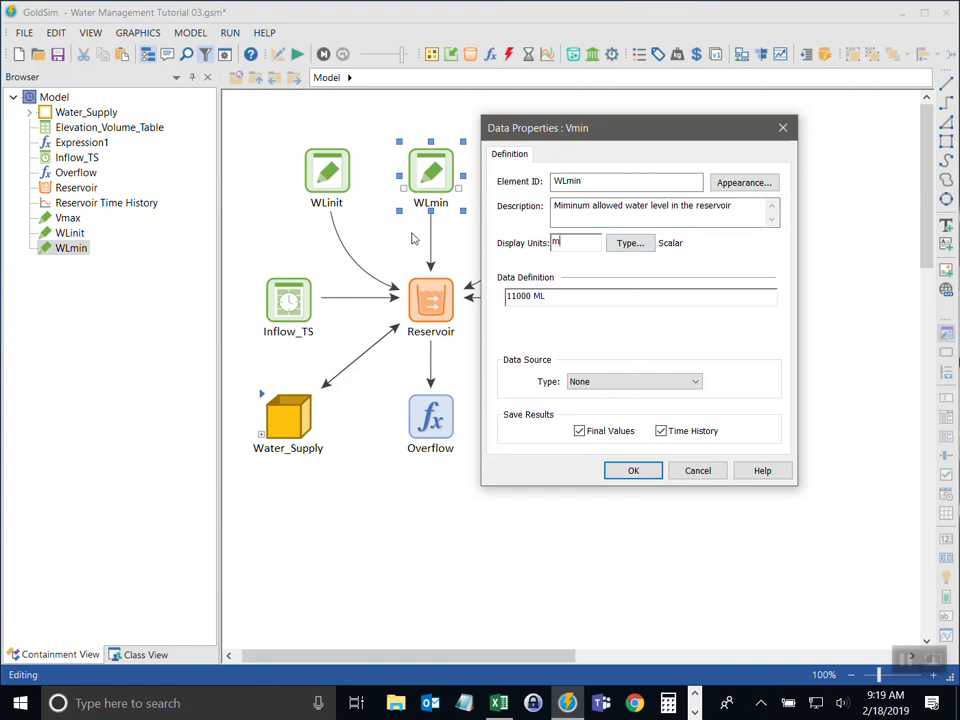
left_click(517, 297)
left_click_drag(545, 297, 456, 293)
type("1750")
left_click(634, 470)
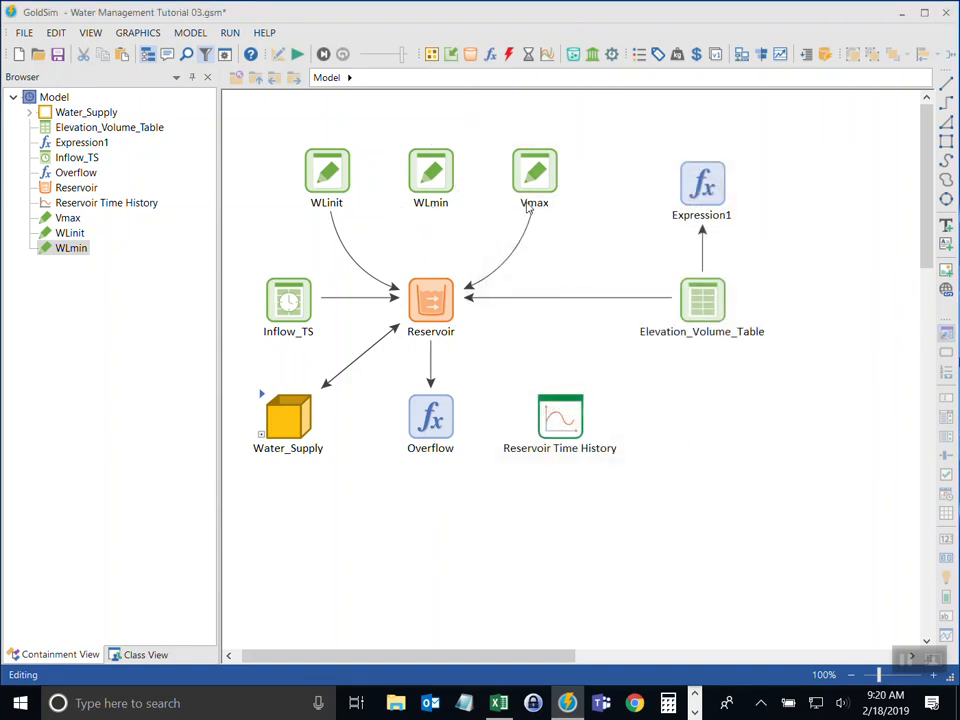
- Rename the Vmax data element to WLmax and change its description to "Maximum allowed water level in the reservoir"
double_click(534, 172)
left_click_drag(518, 165, 778, 135)
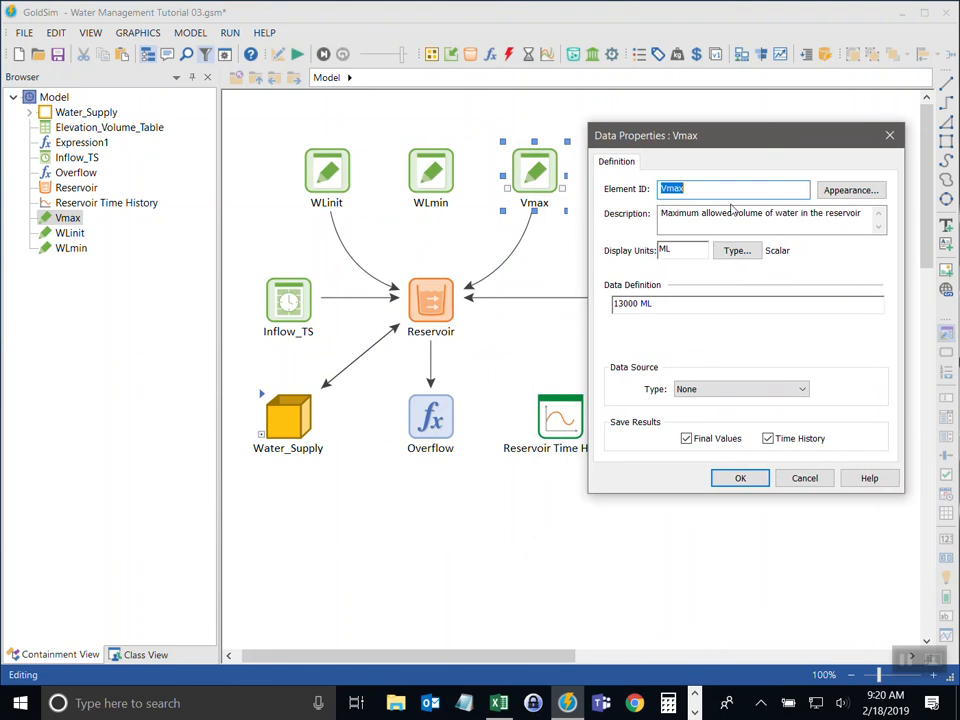
type("WL")
double_click(742, 213)
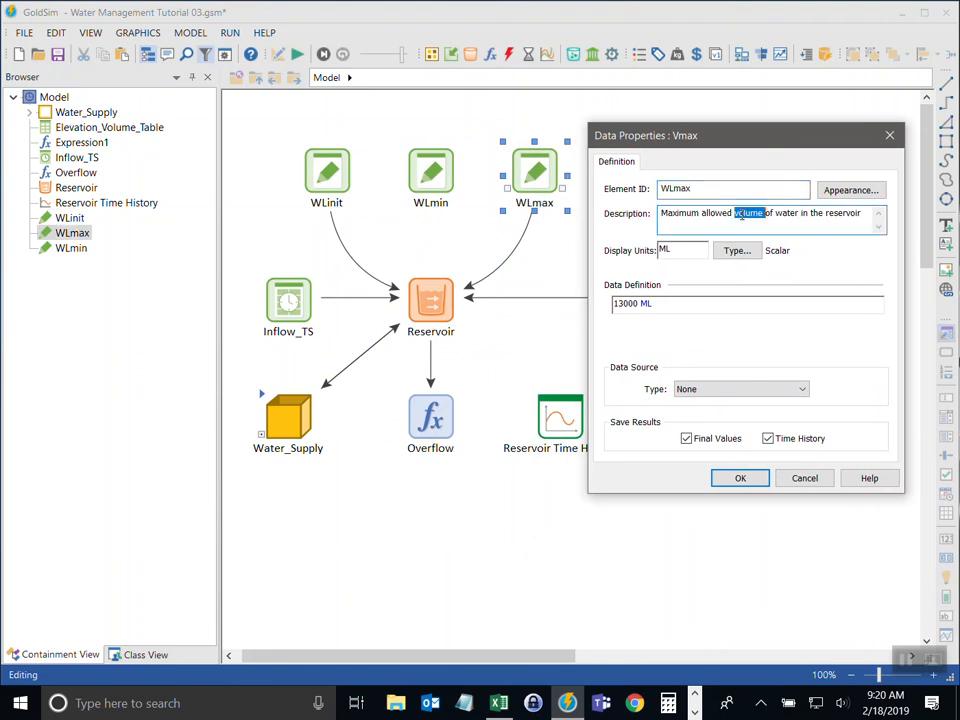
key("Delete")
key("Delete")
key("Delete")
key("Delete")
key("Delete")
key("Delete")
key("Delete")
key("Delete")
key("Delete")
key("Delete")
key("Delete")
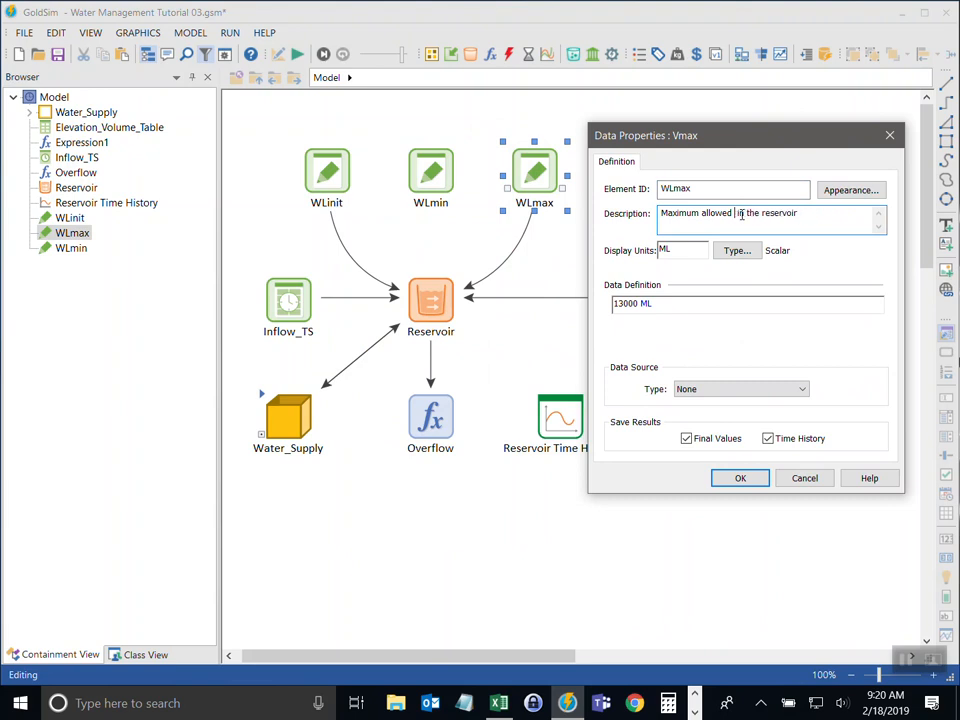
type("water level")
- Set WLmax's display units to m and its data definition to 1753, and accept the element's properties
double_click(677, 246)
type("m")
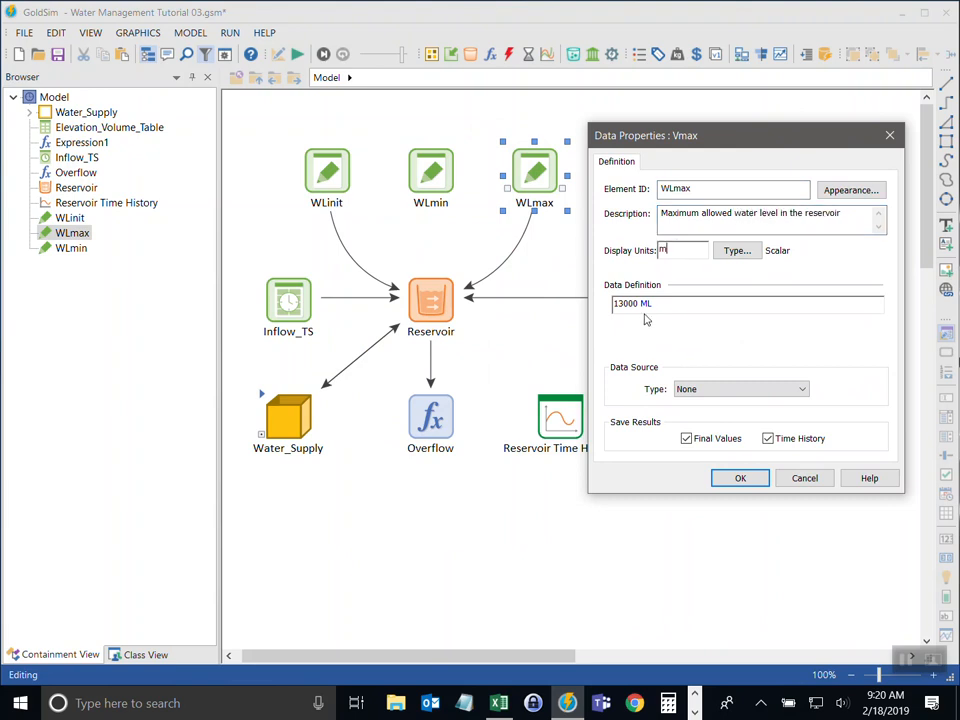
key("Tab")
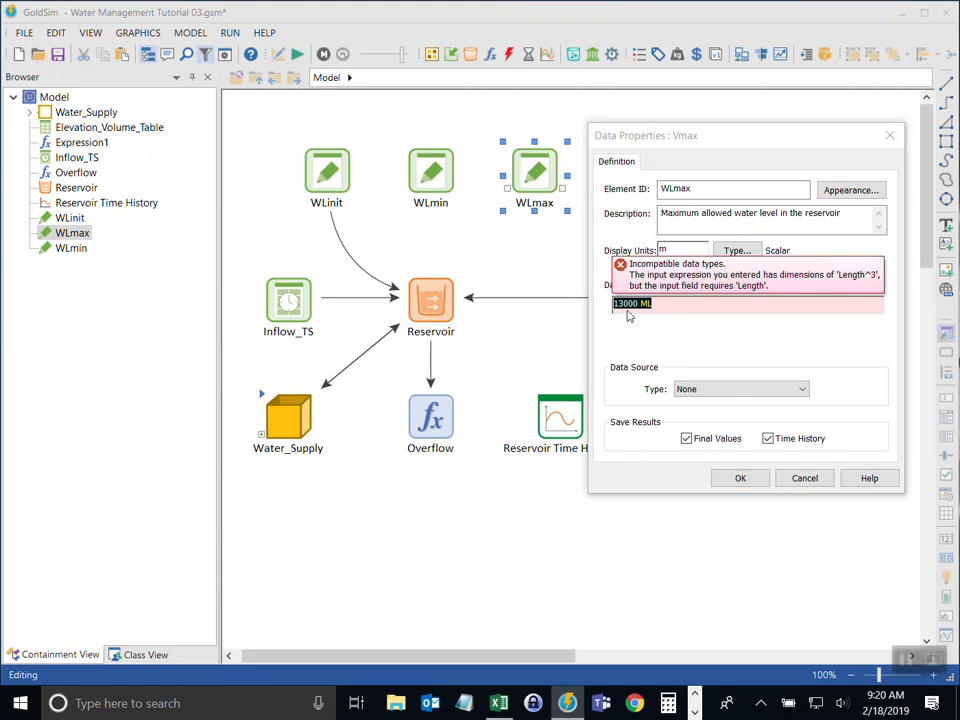
type("1753")
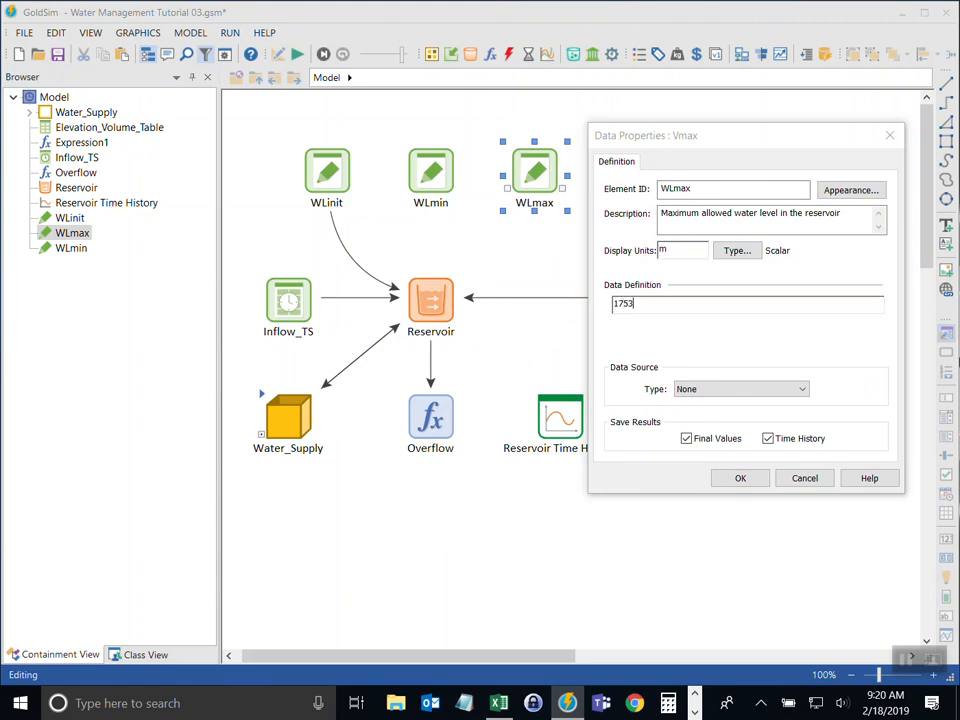
left_click(740, 478)
left_click(669, 204)
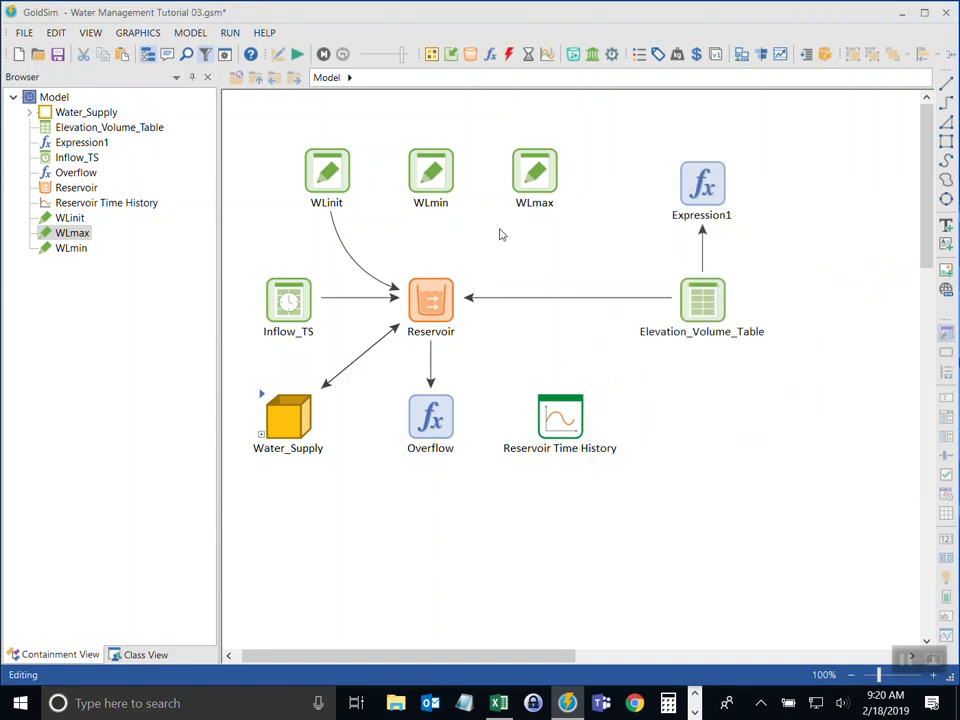
- Replace the Reservoir pool's Lower Bound with the lookup expression Elevation_Volume_Table(WLmin)
left_click(425, 288)
double_click(425, 288)
left_click_drag(531, 163, 164, 233)
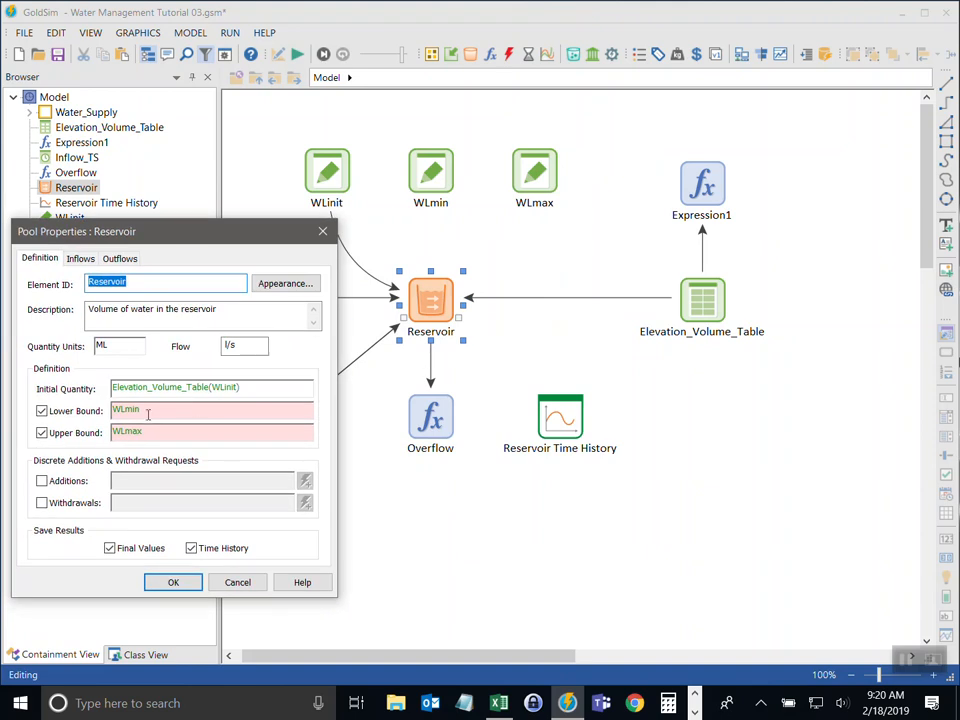
left_click_drag(145, 411, 43, 412)
type("e")
key("Return")
type("(")
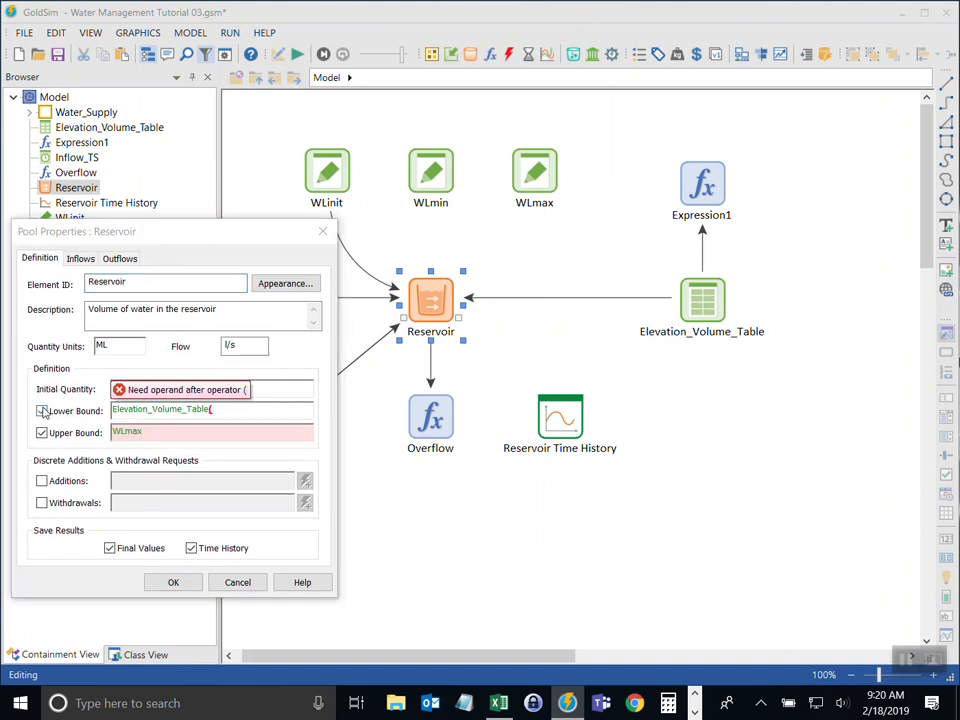
type("W")
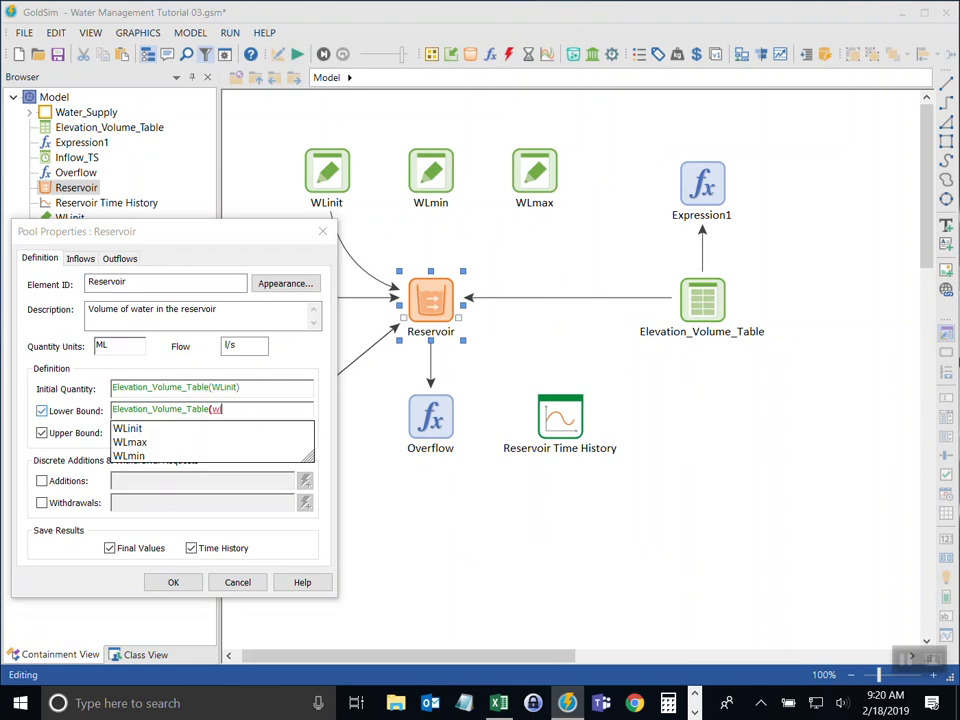
left_click(119, 460)
type(")")
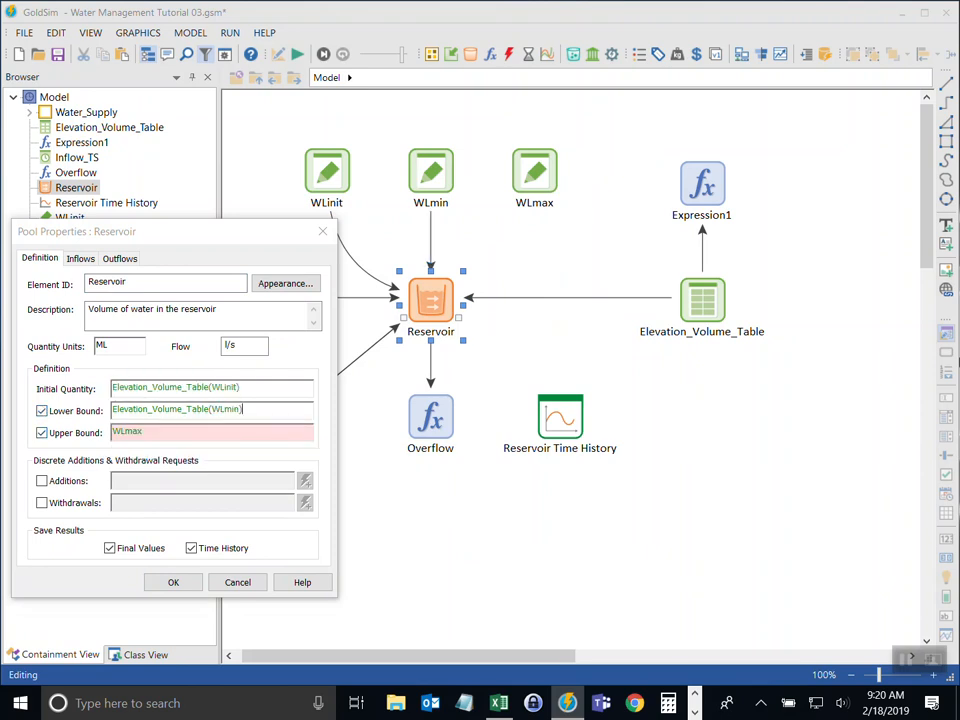
- Replace the Reservoir pool's Upper Bound with Elevation_Volume_Table(WLmax) and accept the pool's properties
double_click(128, 431)
type("ele")
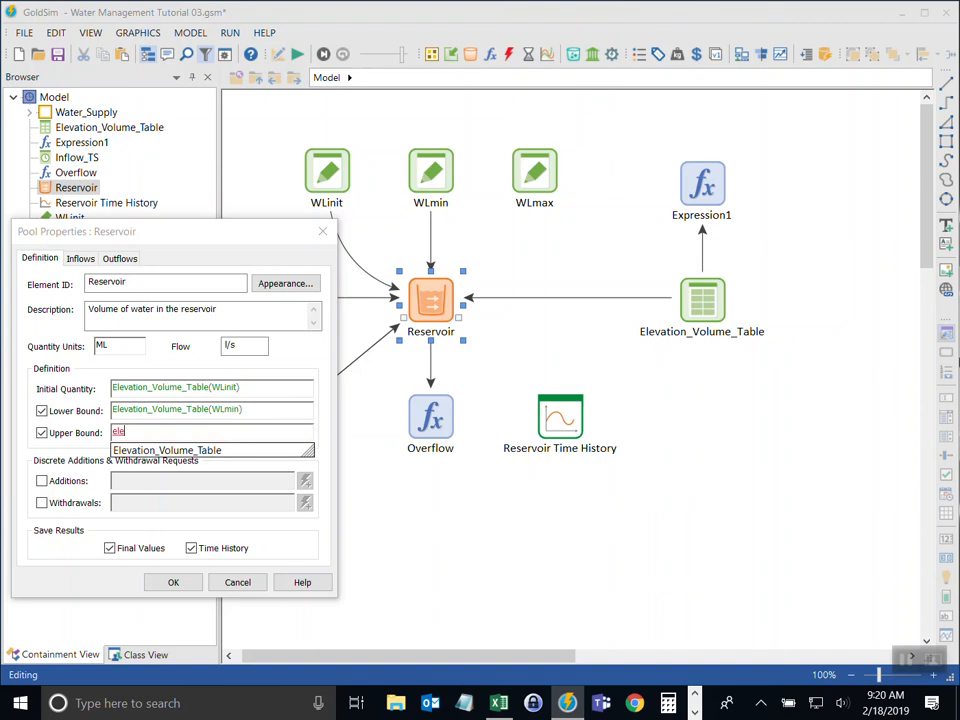
left_click(145, 451)
type("(wl")
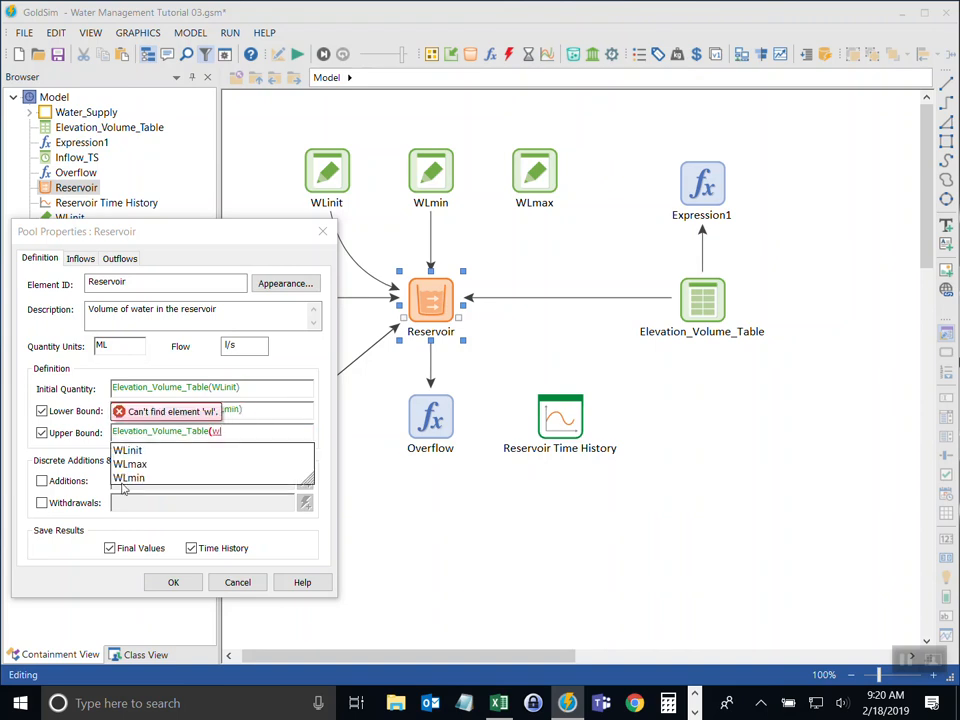
left_click(133, 467)
type(")")
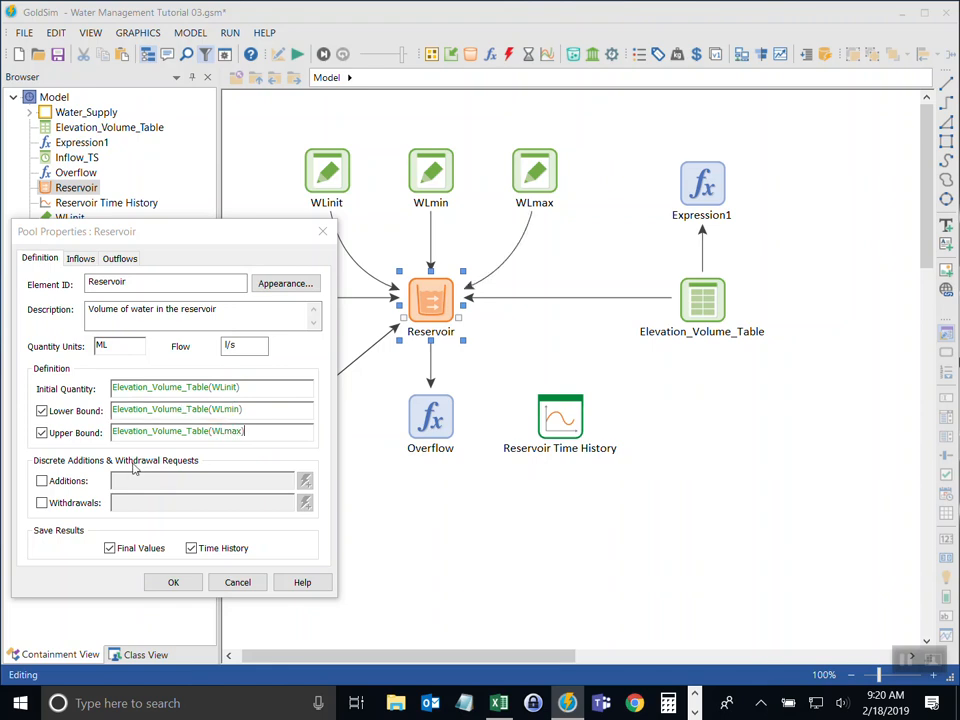
key("Return")
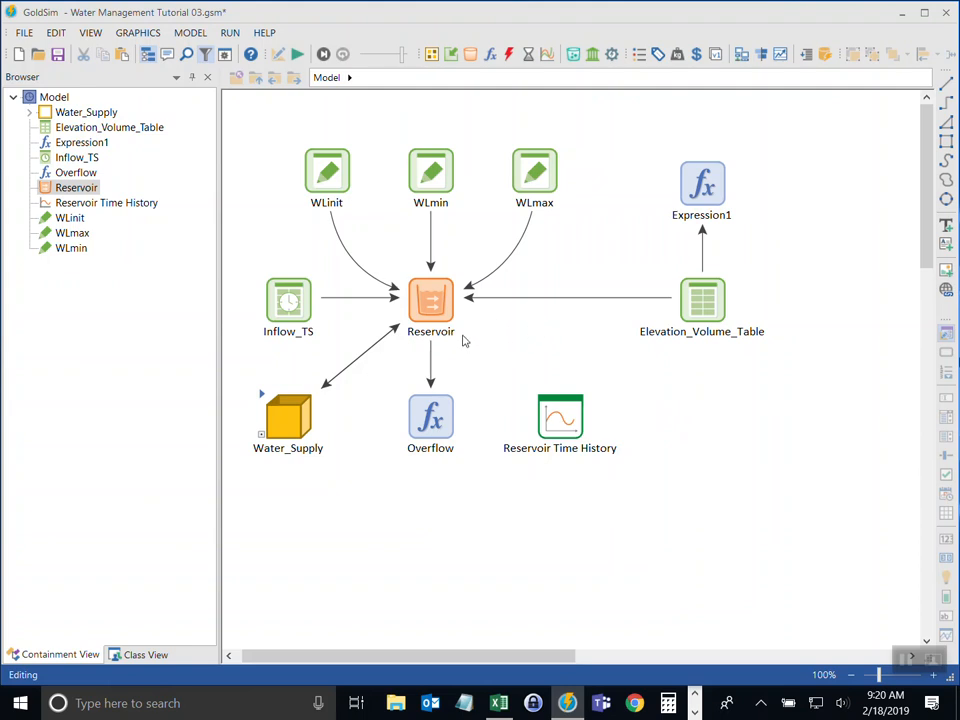
- Insert an Expression element between Reservoir and Elevation_Volume_Table and name it Depth
left_click(428, 298)
left_click(510, 299)
left_click(491, 54)
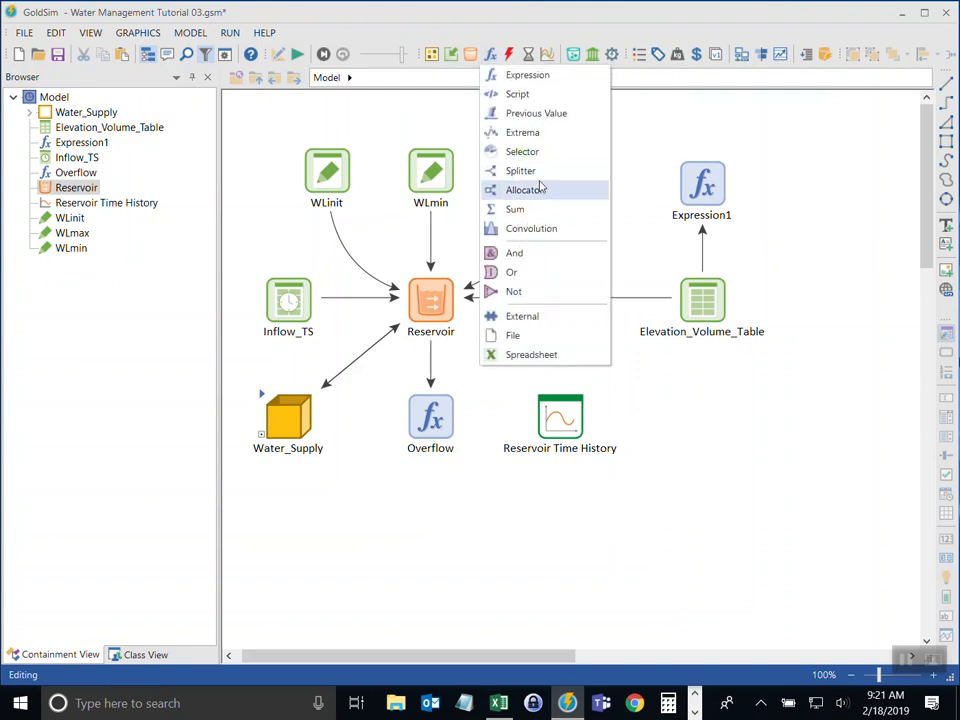
left_click(497, 75)
left_click(561, 302)
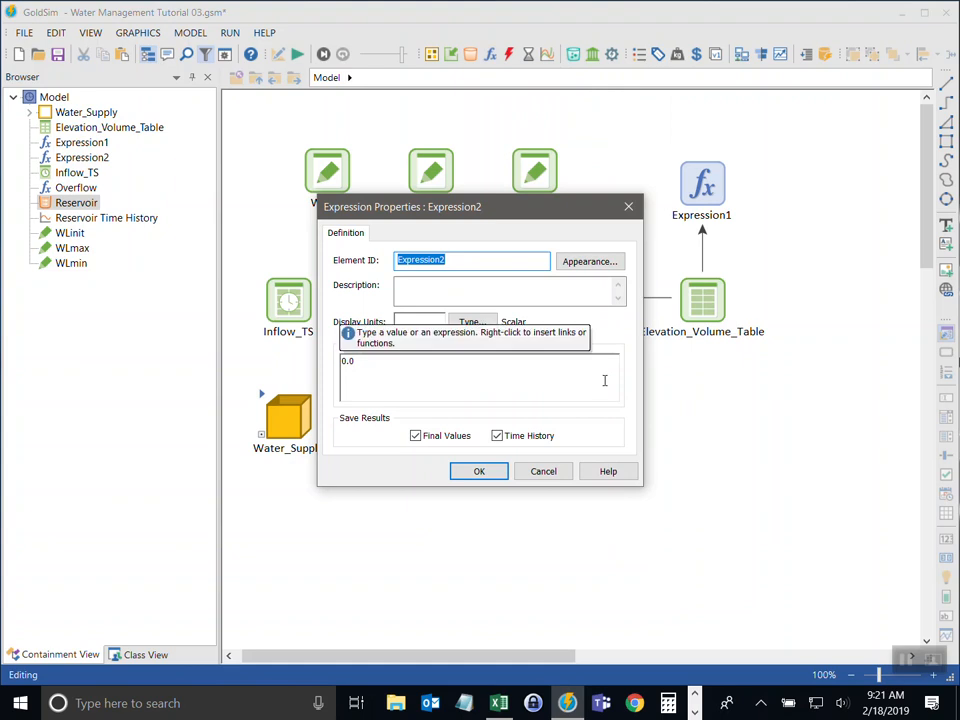
type("Depth")
- Give the Depth expression the description "Current water depth in the reservoir" and display units of m
key("Tab")
type("W")
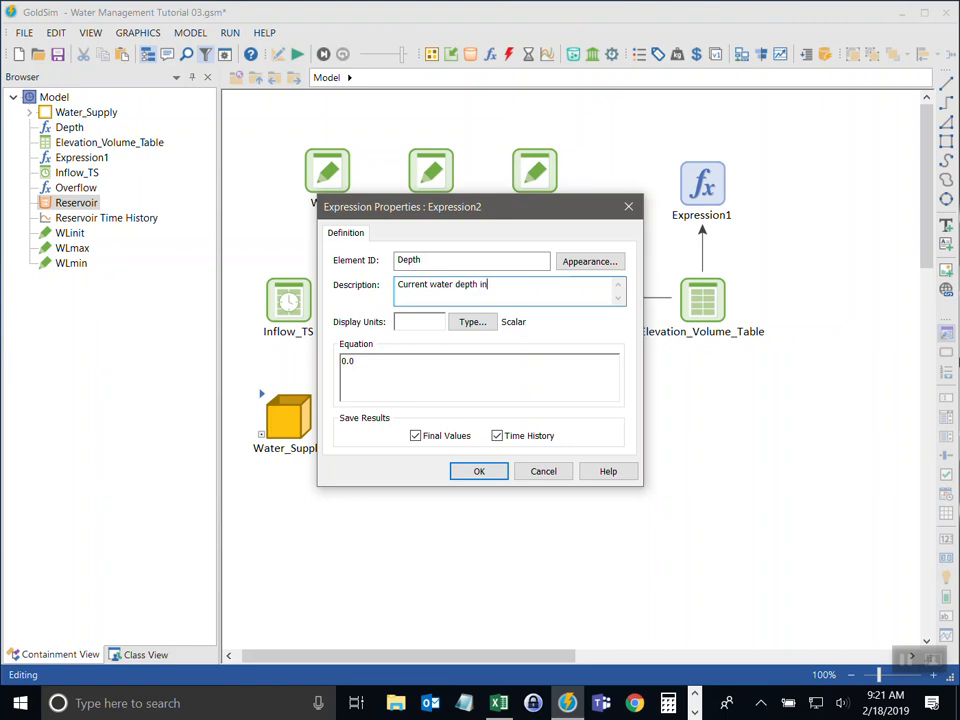
type("ir")
key("Tab")
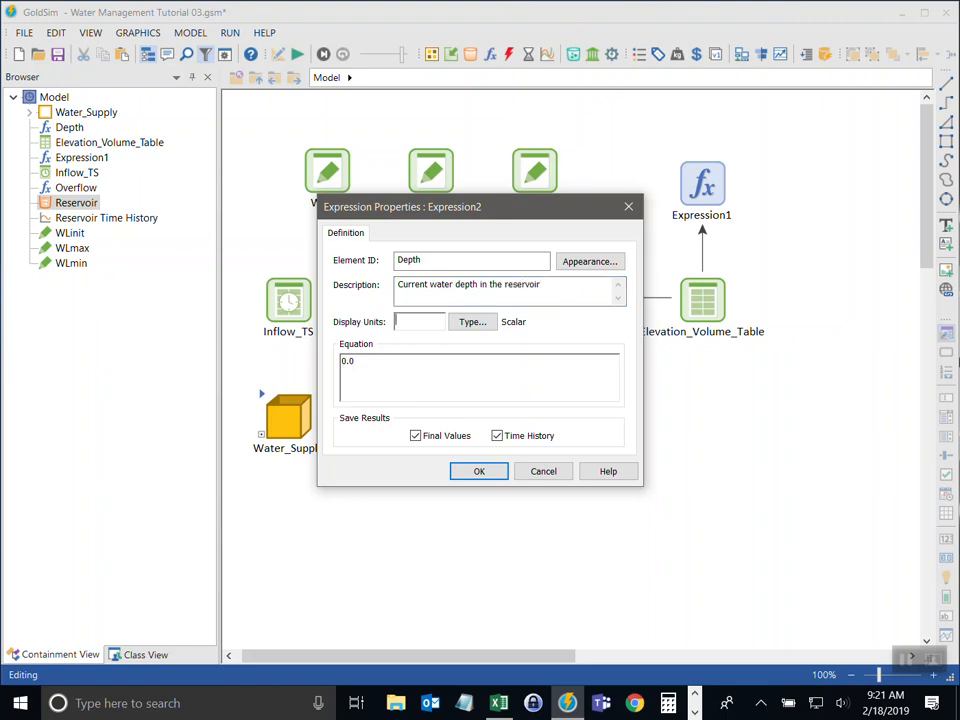
type("m")
- Set Depth's equation to the inverse table lookup Elevation_Volume_Table(Reservoir, TBL_Inverse), inserting the inverse constant from the built-in table constants
left_click_drag(511, 212, 239, 208)
left_click(129, 371)
key("ctrl+a")
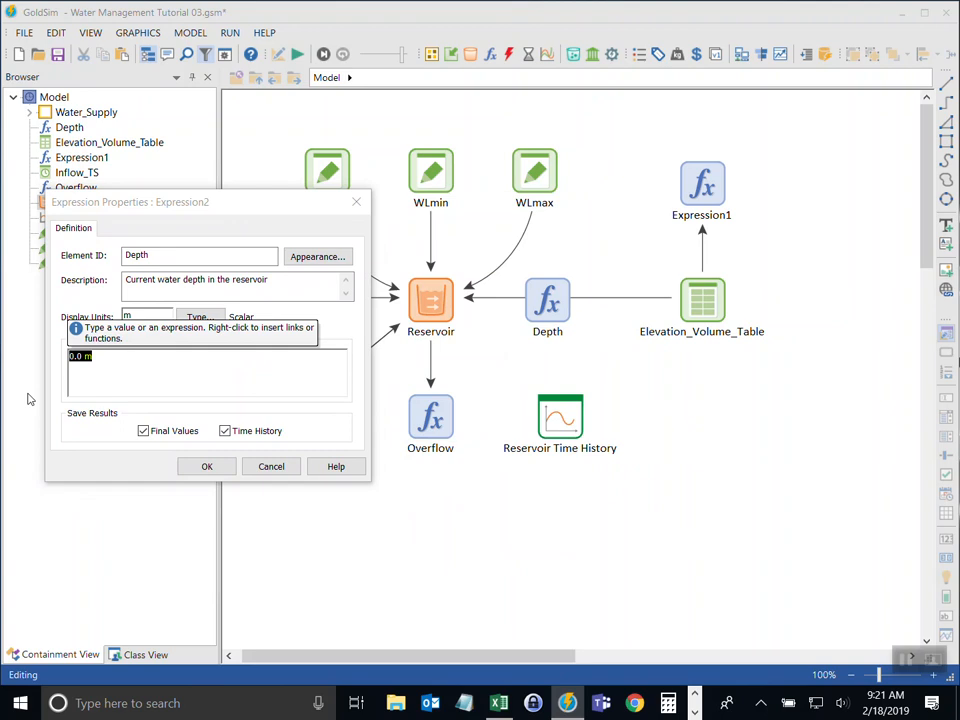
type("Elevation_Volume_Table(")
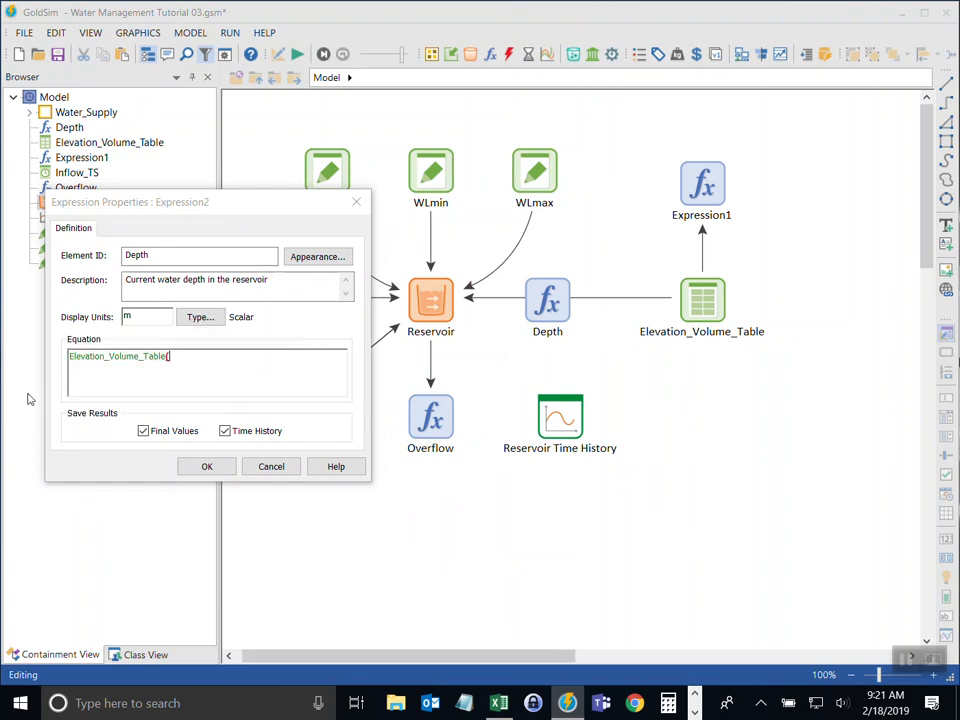
type("Reservoir")
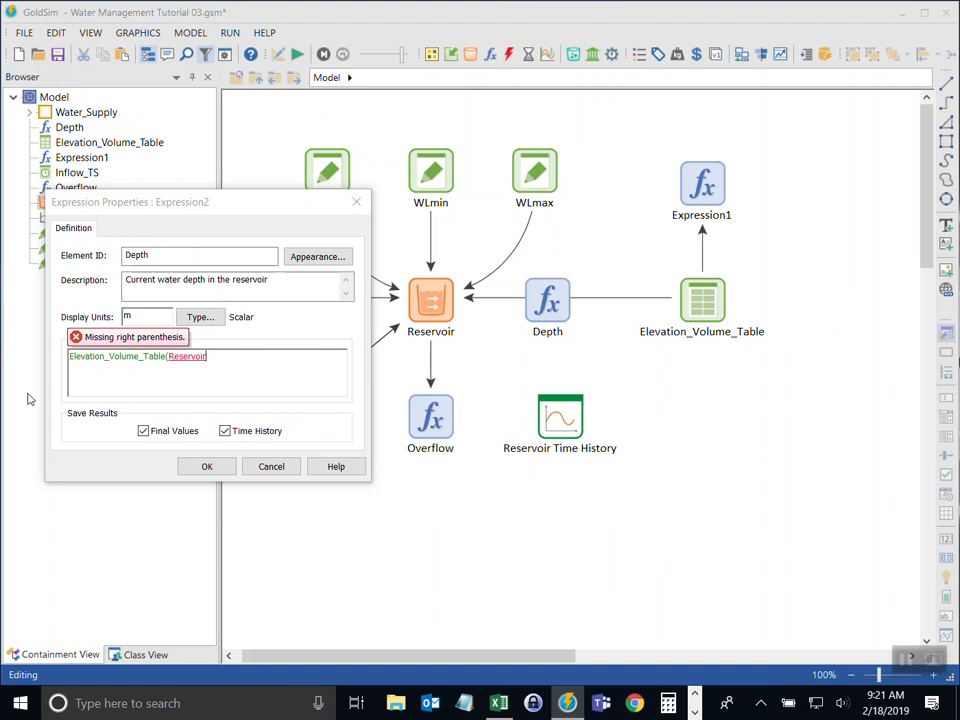
type(",")
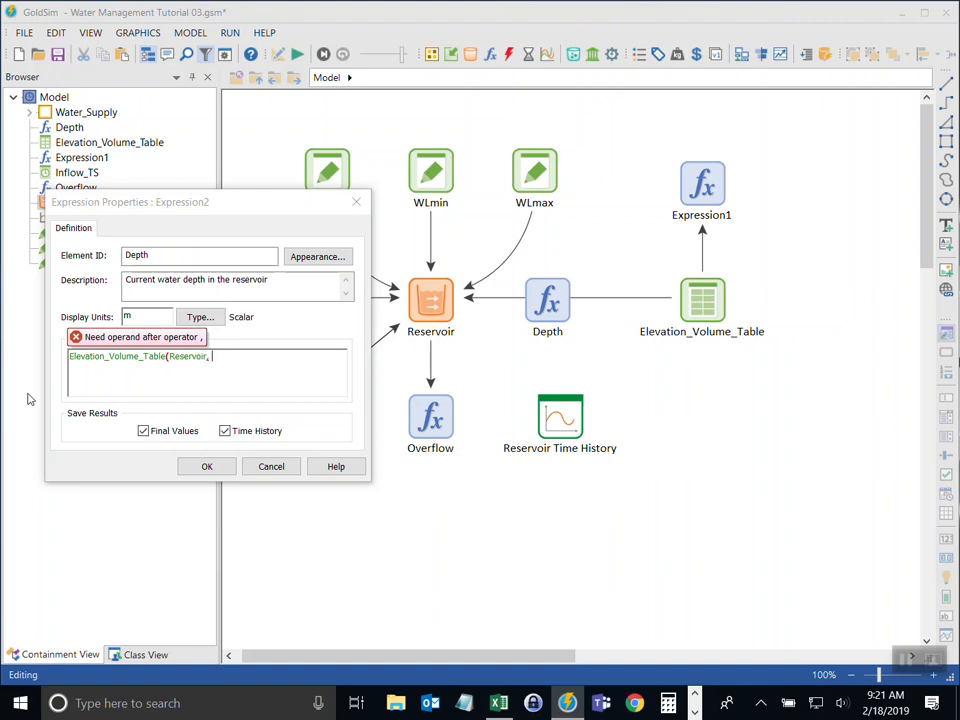
right_click(213, 356)
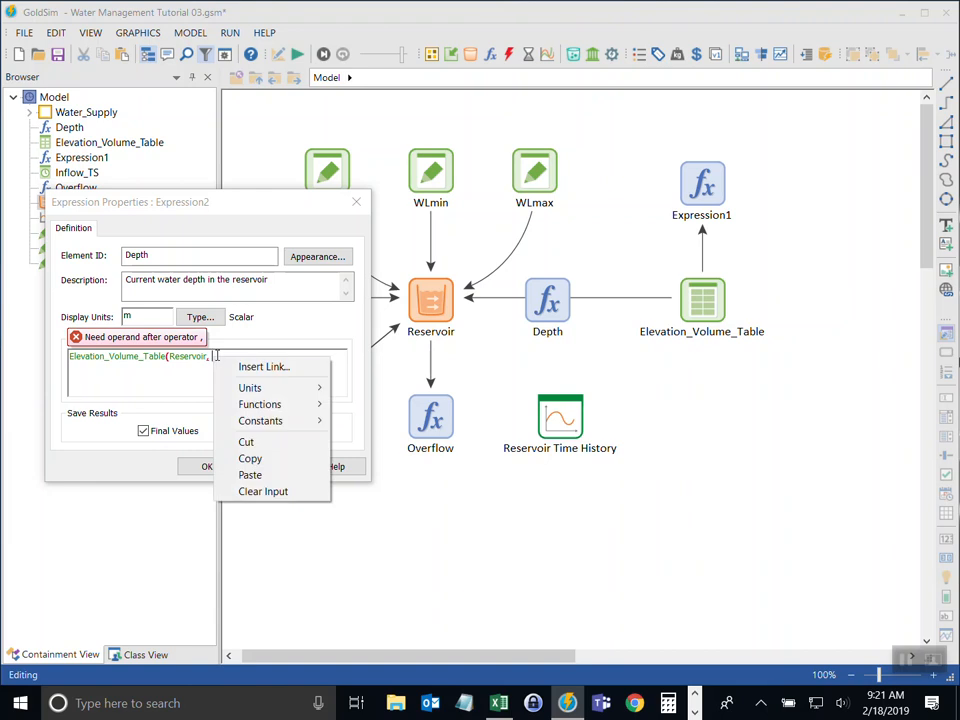
mouse_move(262, 420)
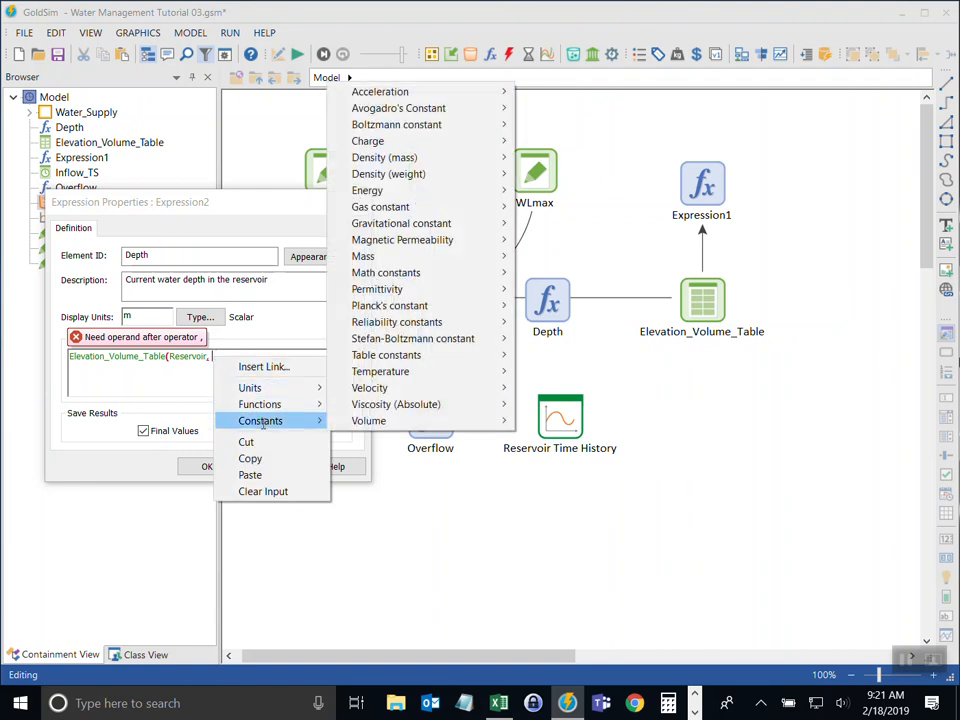
mouse_move(470, 355)
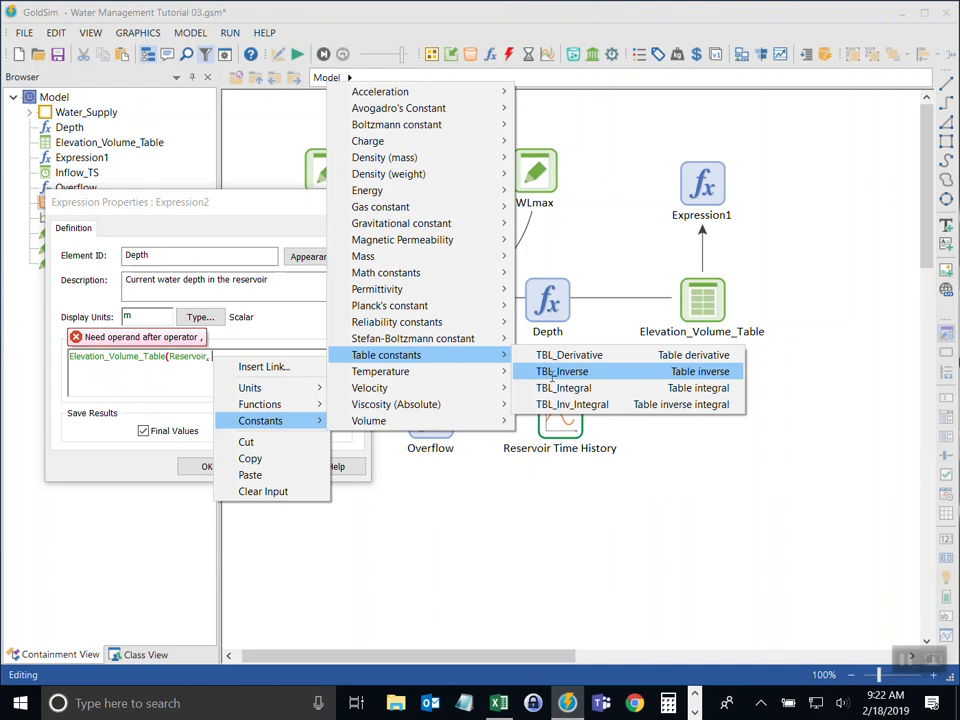
left_click(584, 371)
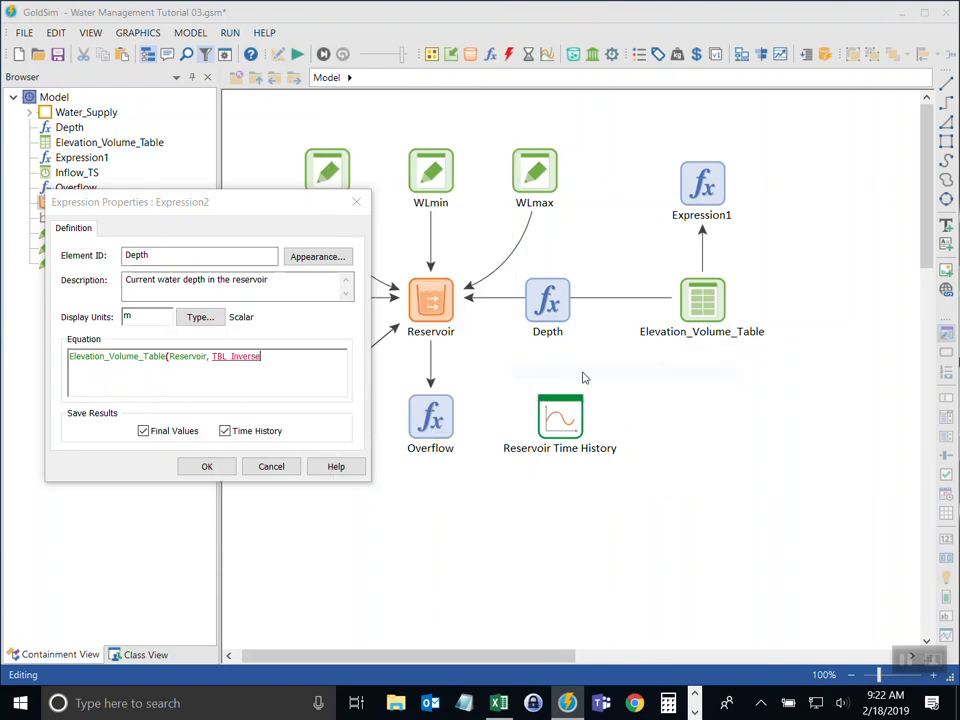
type(")")
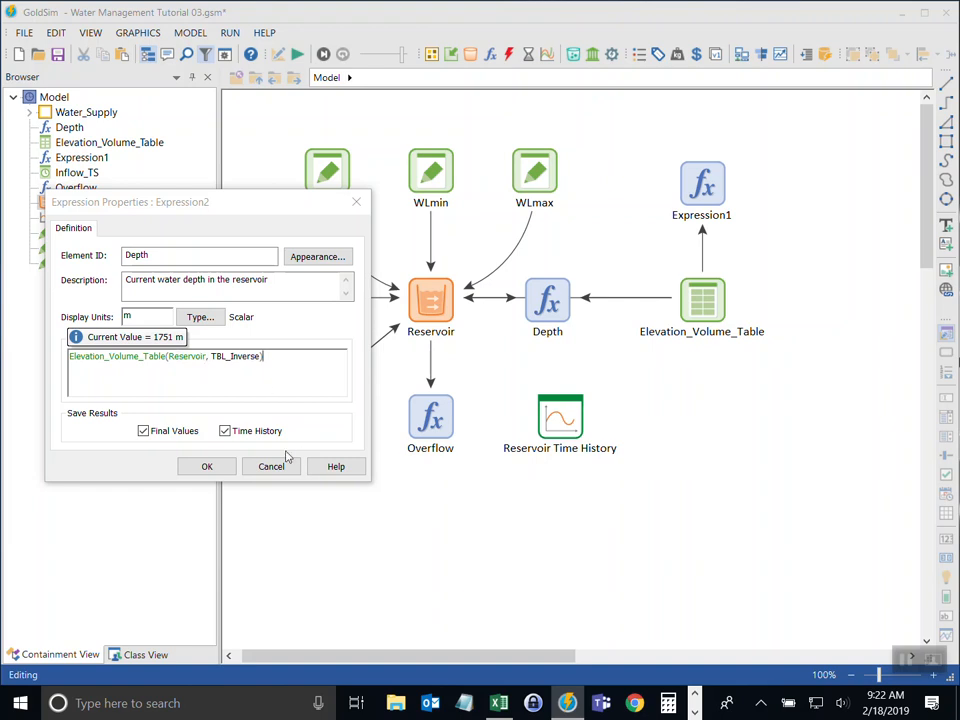
- Accept Depth's properties, curve the table-to-Reservoir influence arrow above Depth, and shift Depth midway between Reservoir and Elevation_Volume_Table
left_click(207, 466)
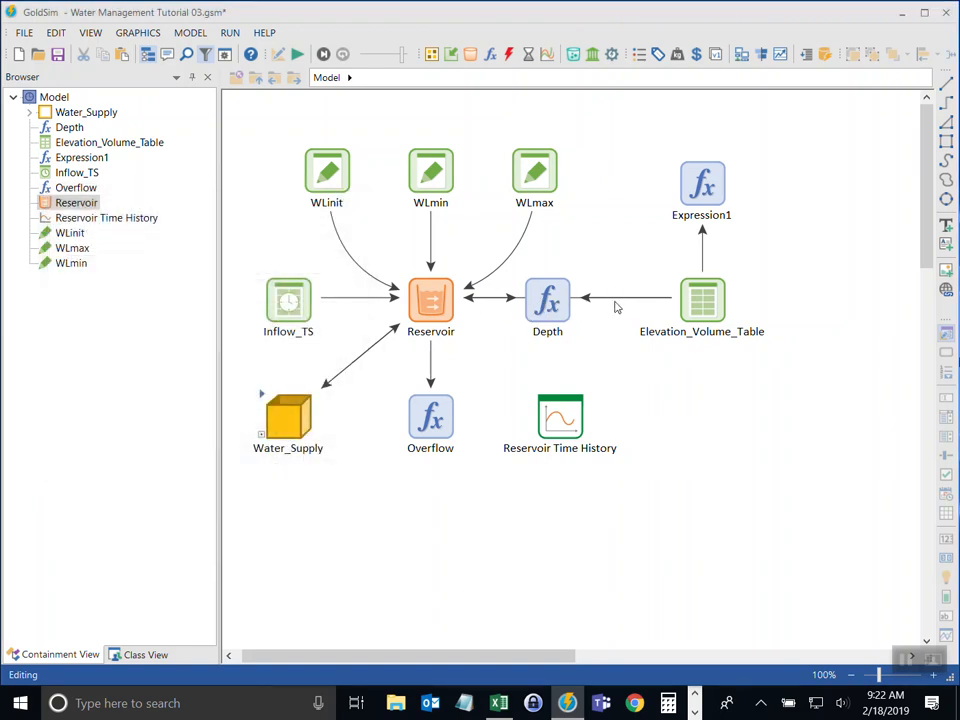
left_click_drag(555, 311, 568, 245)
left_click(668, 394)
left_click(567, 298)
left_click_drag(564, 343, 561, 313)
left_click(658, 396)
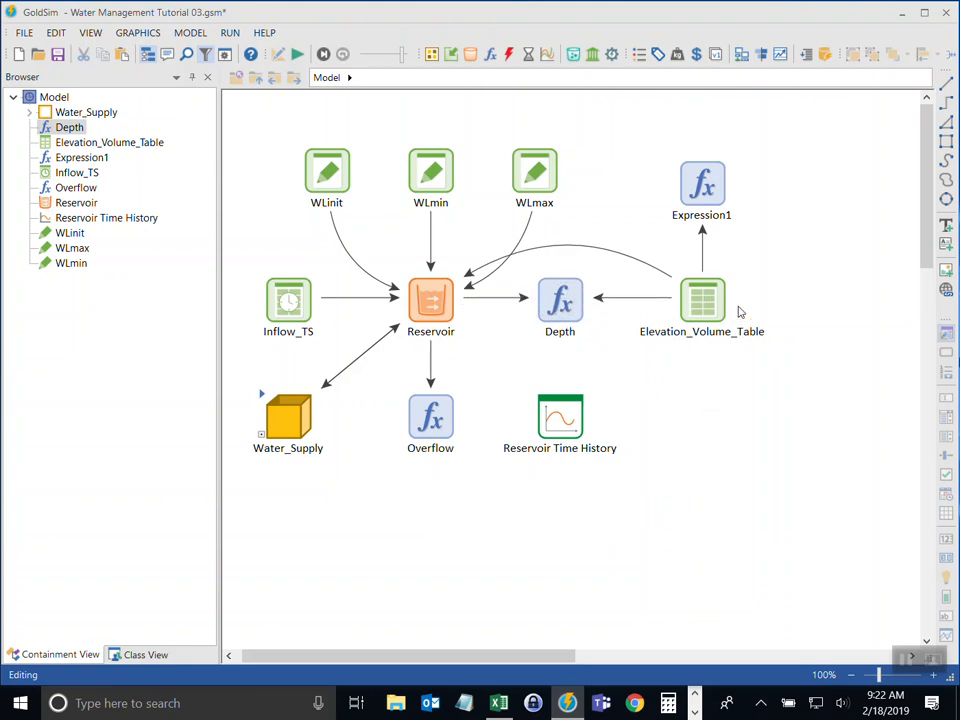
left_click(405, 283)
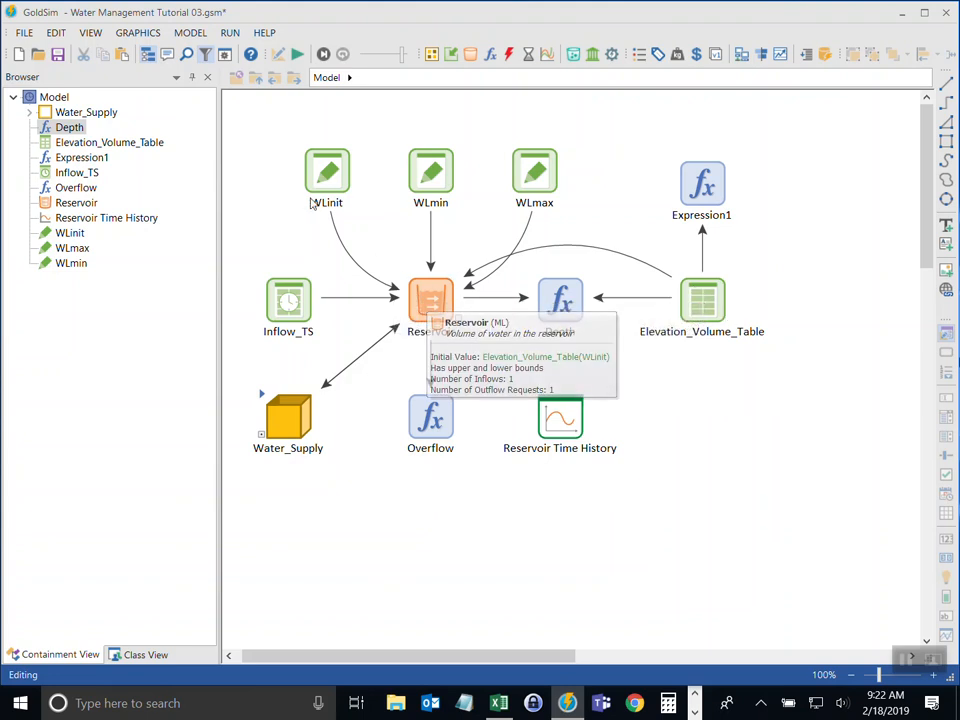
left_click(332, 175)
left_click(531, 172)
left_click(454, 320)
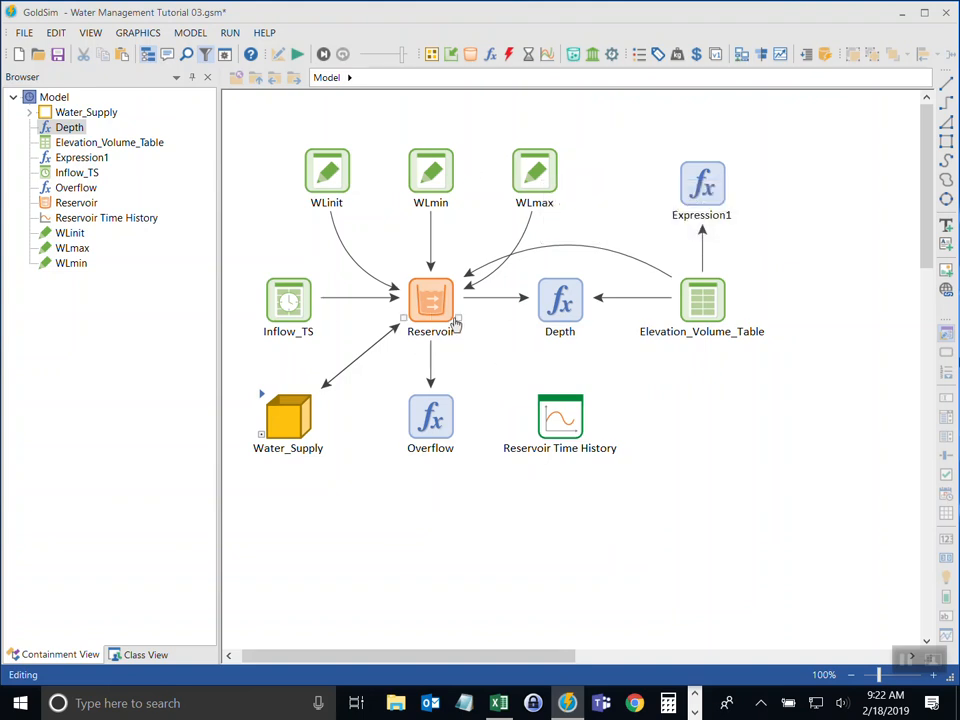
left_click(561, 304)
- In the Reservoir Time History result's properties, replace the Reservoir output on the secondary axis with the Depth output
mouse_move(546, 407)
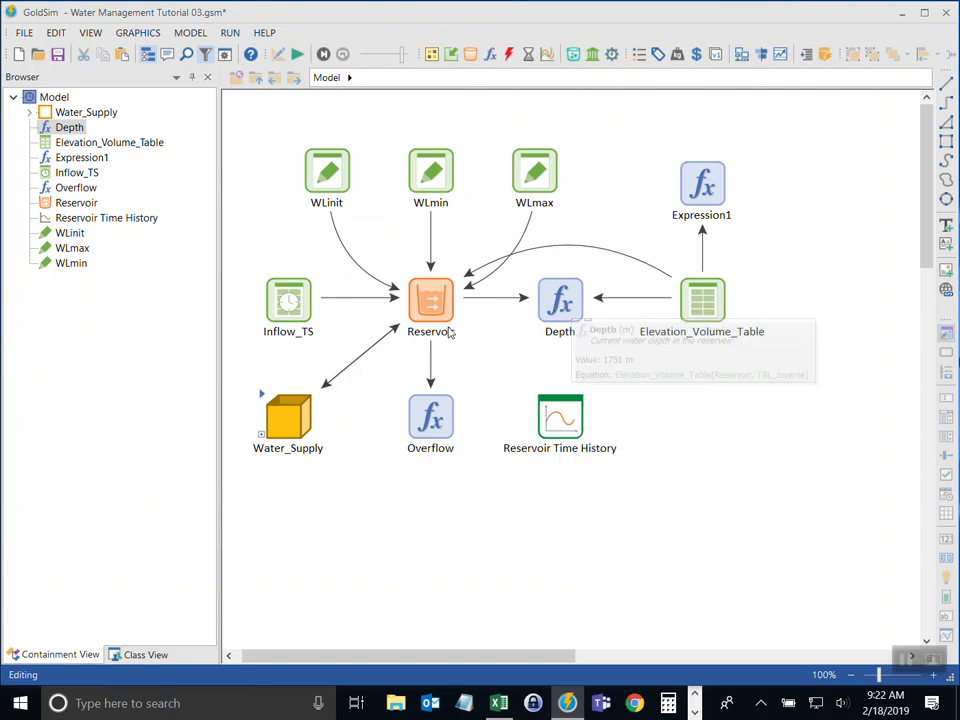
double_click(540, 410)
left_click_drag(476, 120, 369, 99)
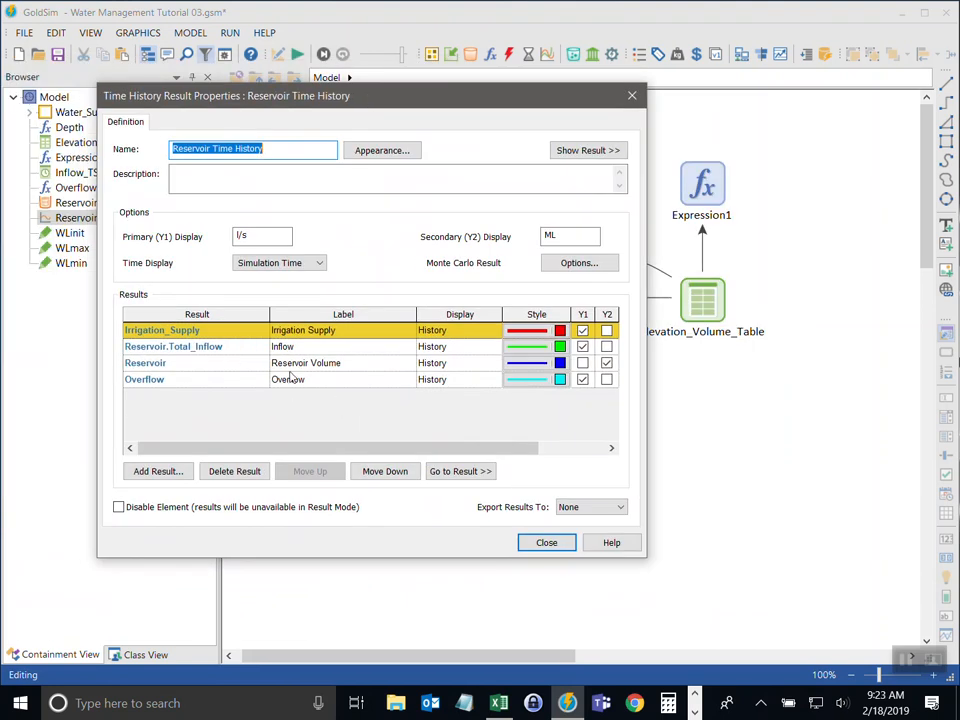
double_click(126, 366)
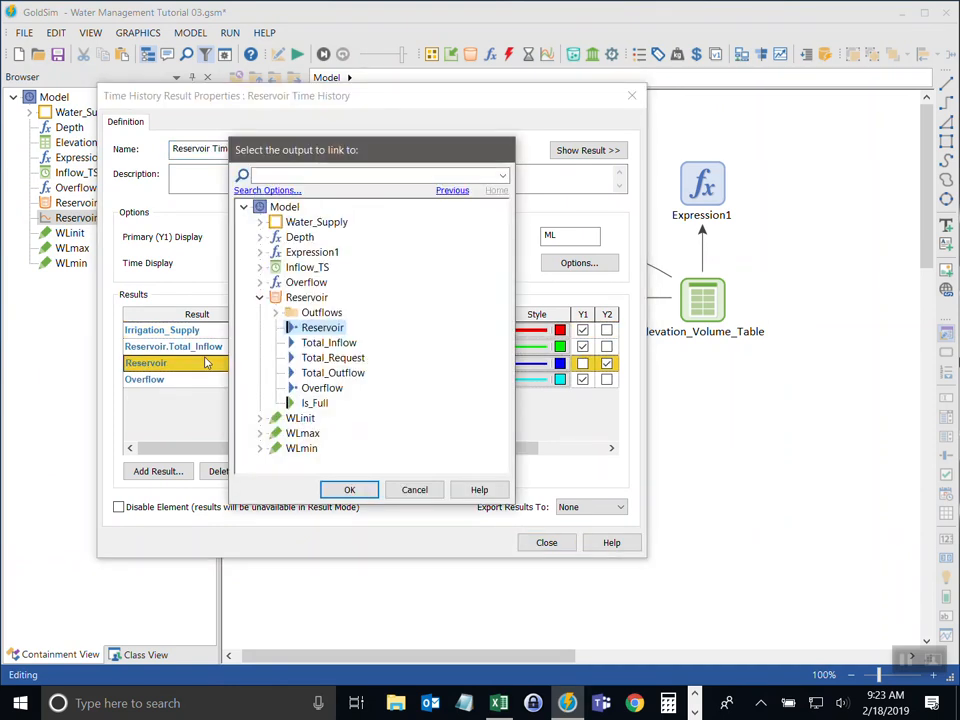
left_click(299, 237)
left_click(352, 489)
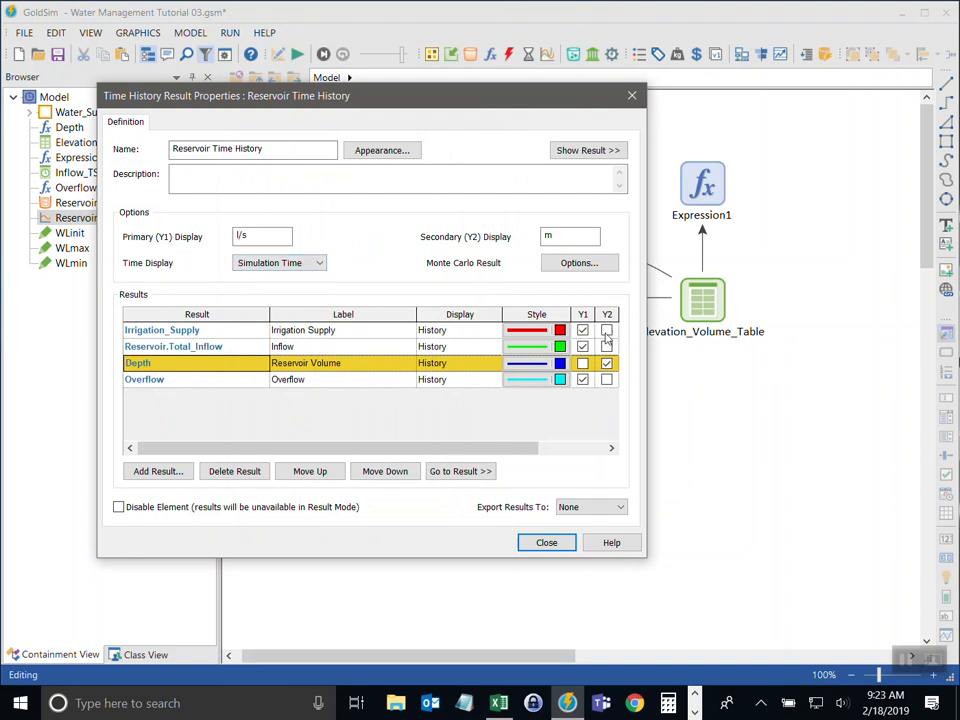
- Relabel the Depth result as Reservoir Level and close the time history properties
left_click(548, 238)
double_click(252, 235)
left_click(585, 233)
left_click(296, 368)
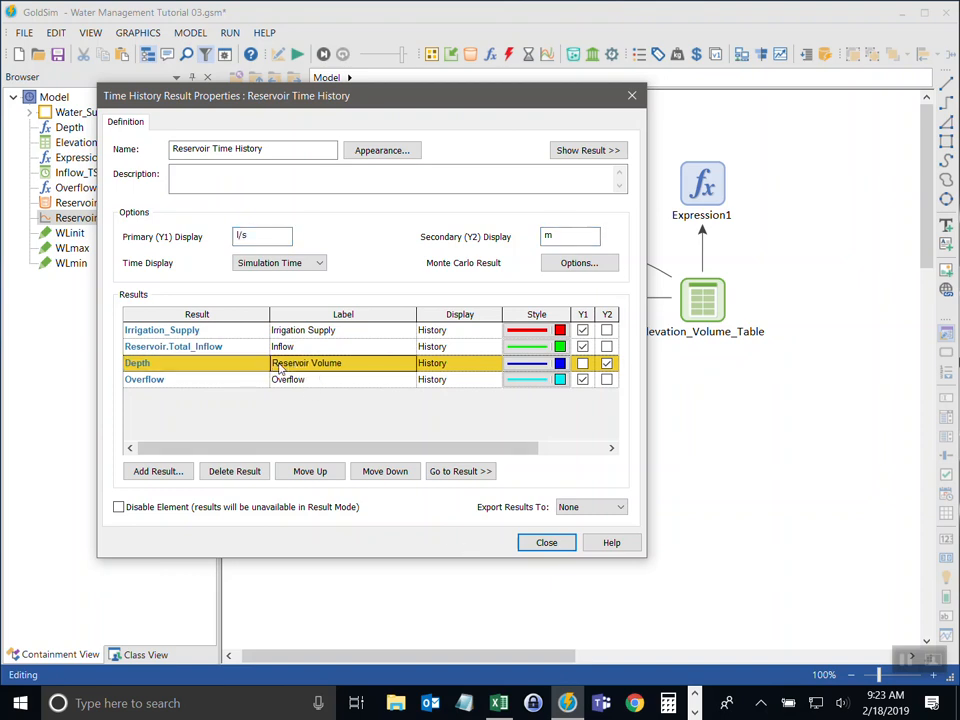
double_click(332, 364)
type("Level")
left_click(546, 542)
left_click(553, 557)
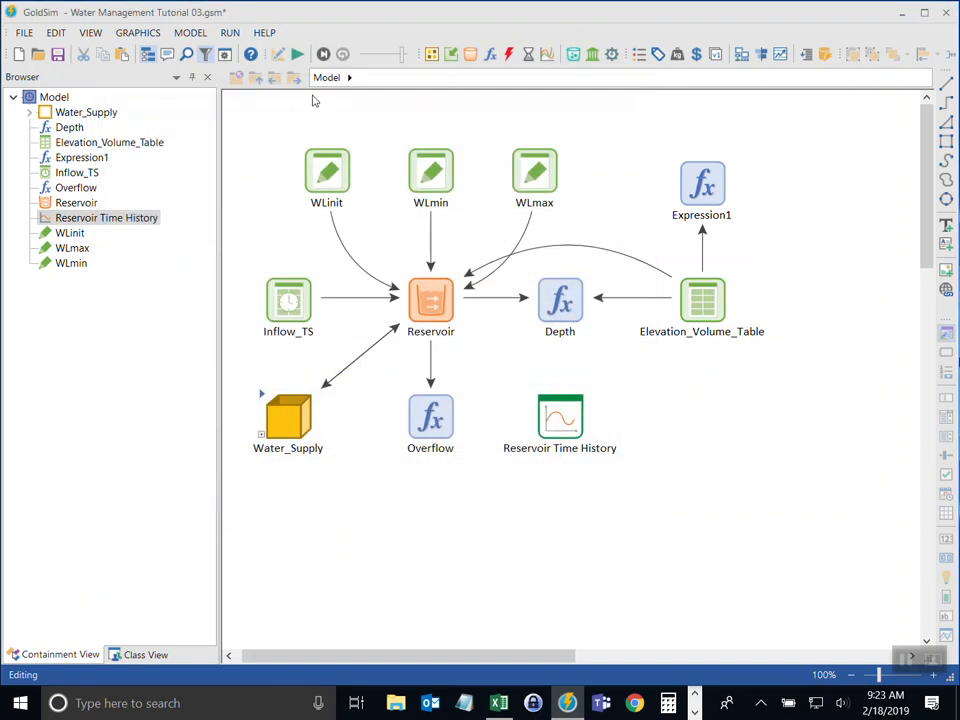
- Run the simulation, display the Reservoir Time History chart, and move and widen its window
left_click(297, 54)
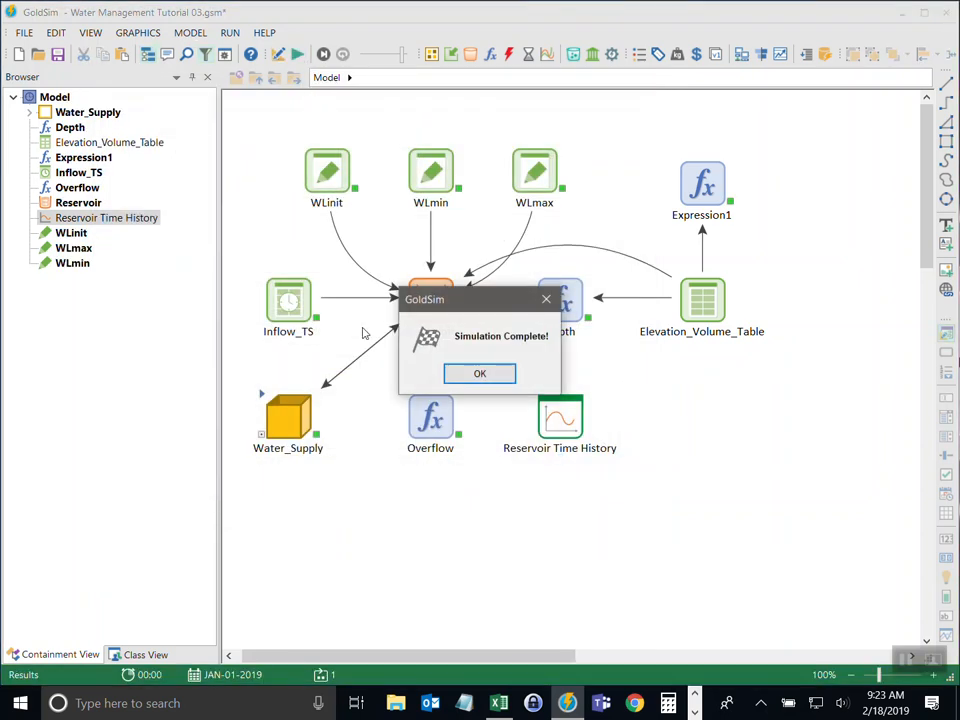
left_click(472, 373)
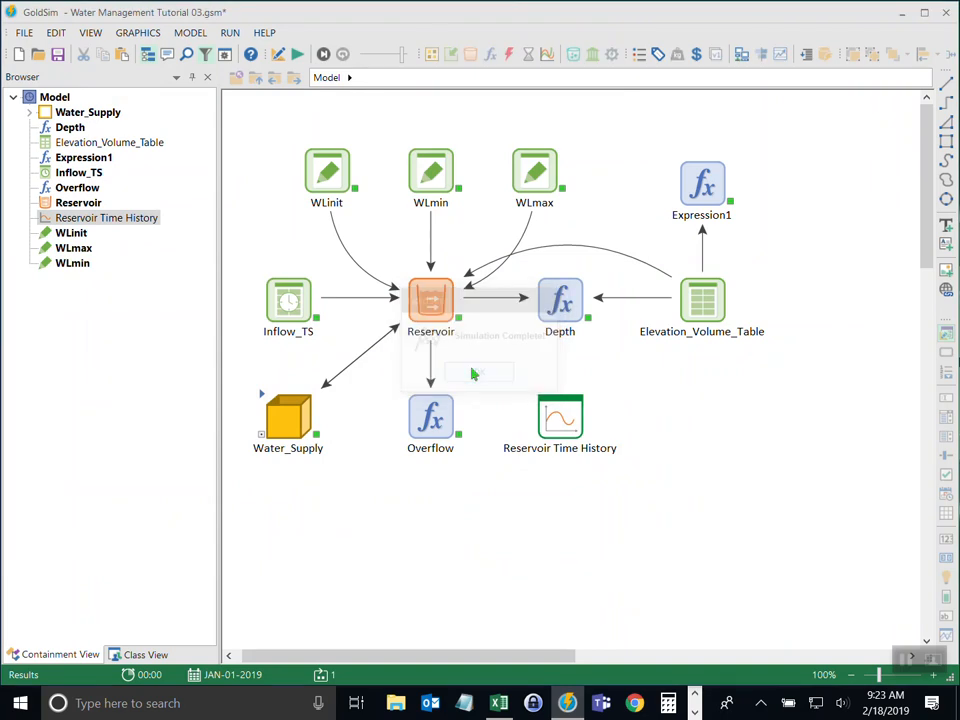
double_click(549, 432)
left_click_drag(921, 519, 399, 126)
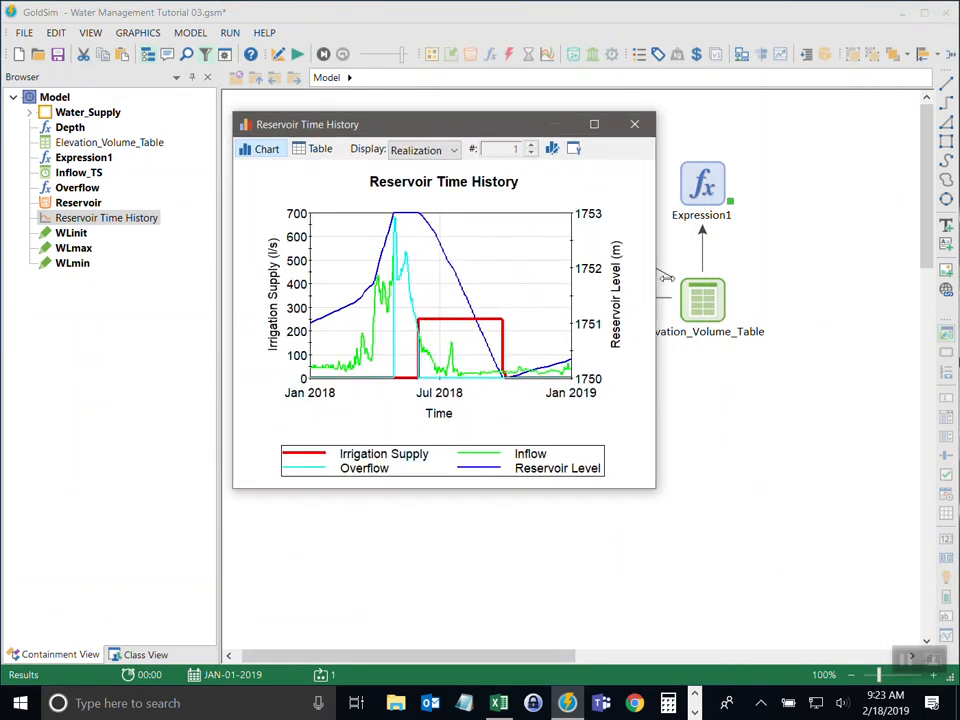
left_click_drag(657, 279, 831, 279)
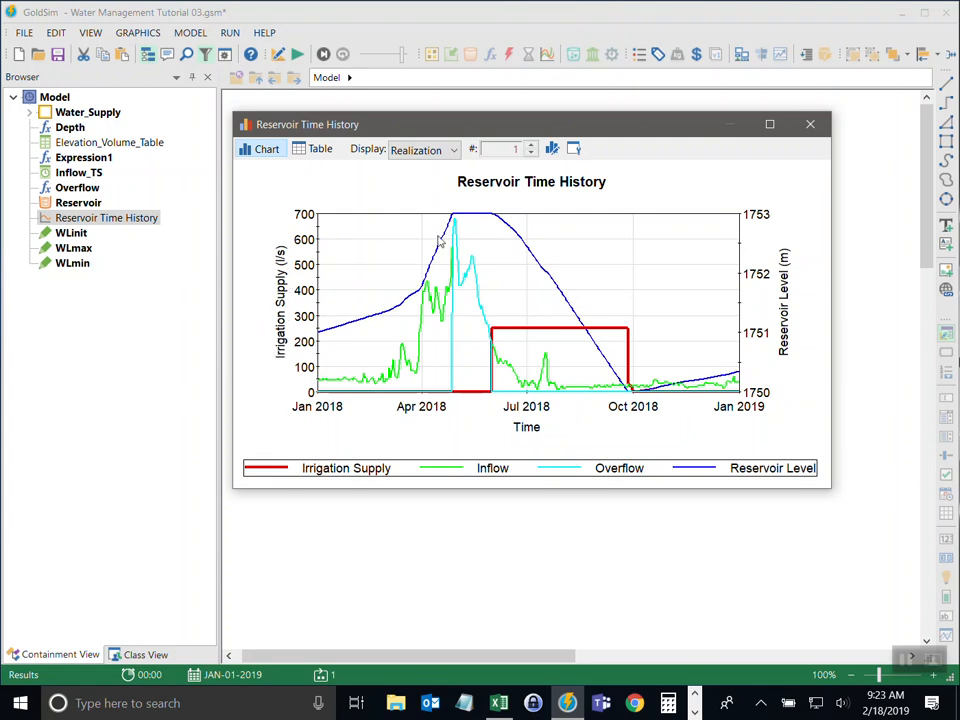
- Set the chart's primary Y-axis title to Flow Rate %(unit)% and accept the chart style
left_click(553, 149)
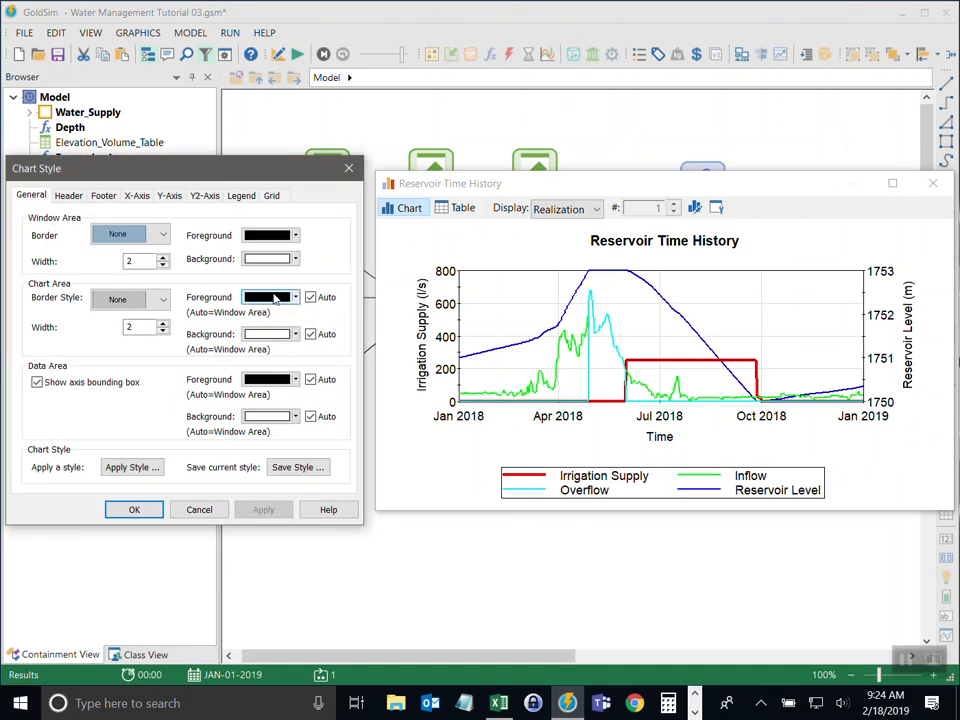
left_click(163, 196)
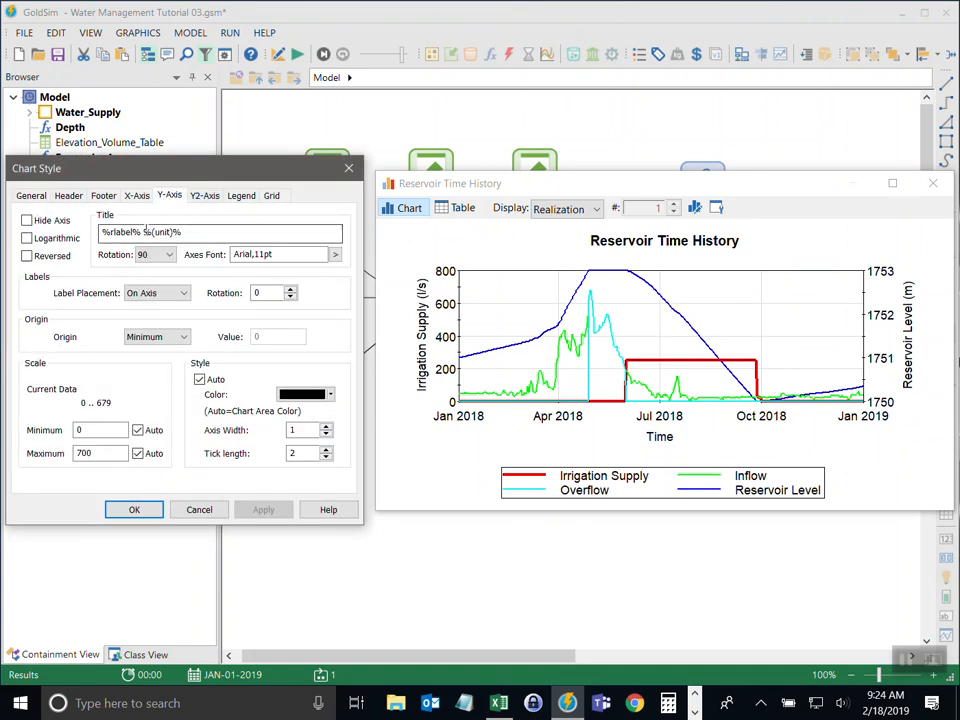
left_click_drag(142, 232, 47, 233)
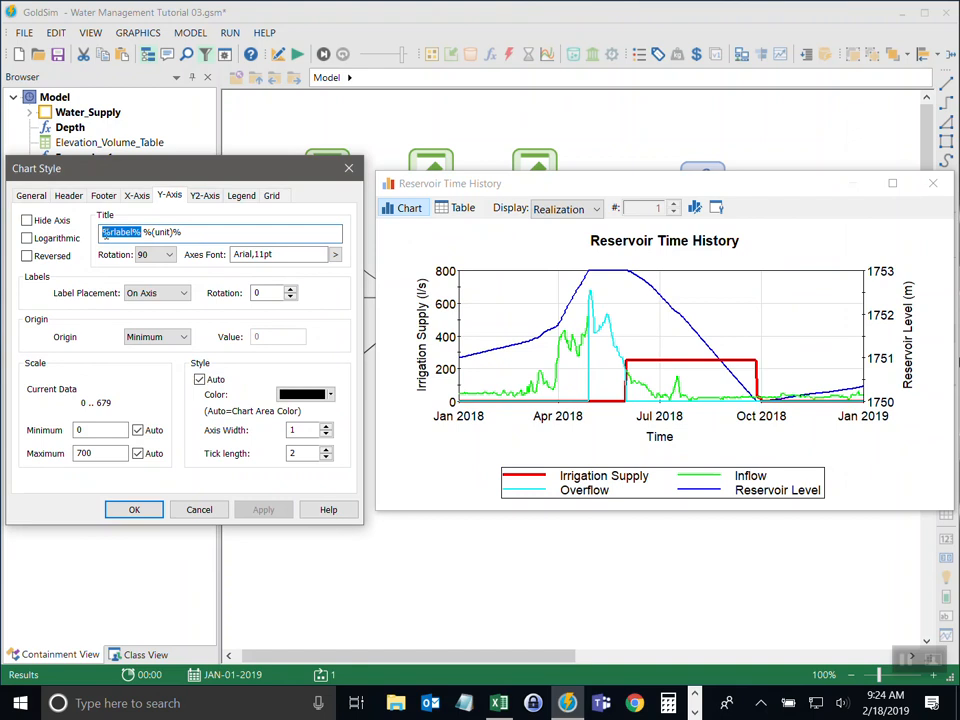
type("Flow Rate")
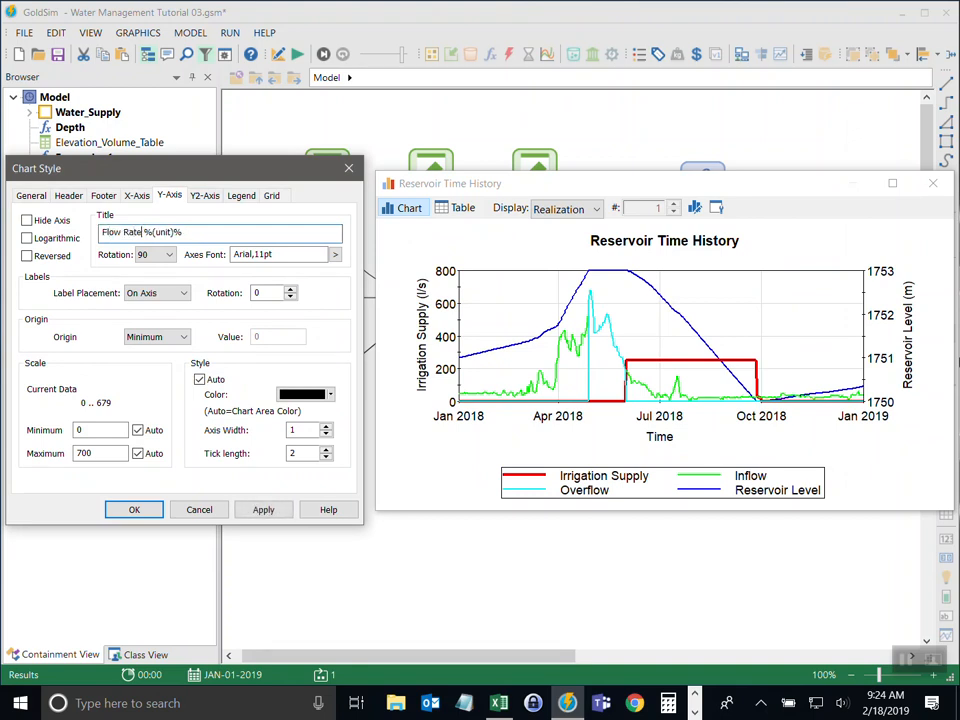
left_click(263, 511)
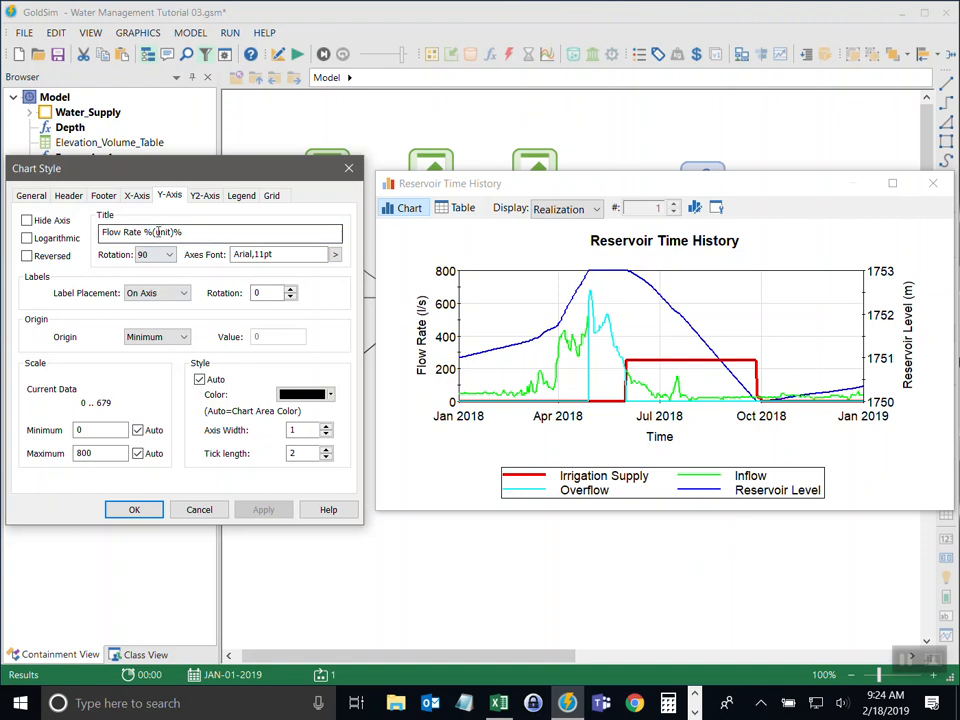
left_click(134, 510)
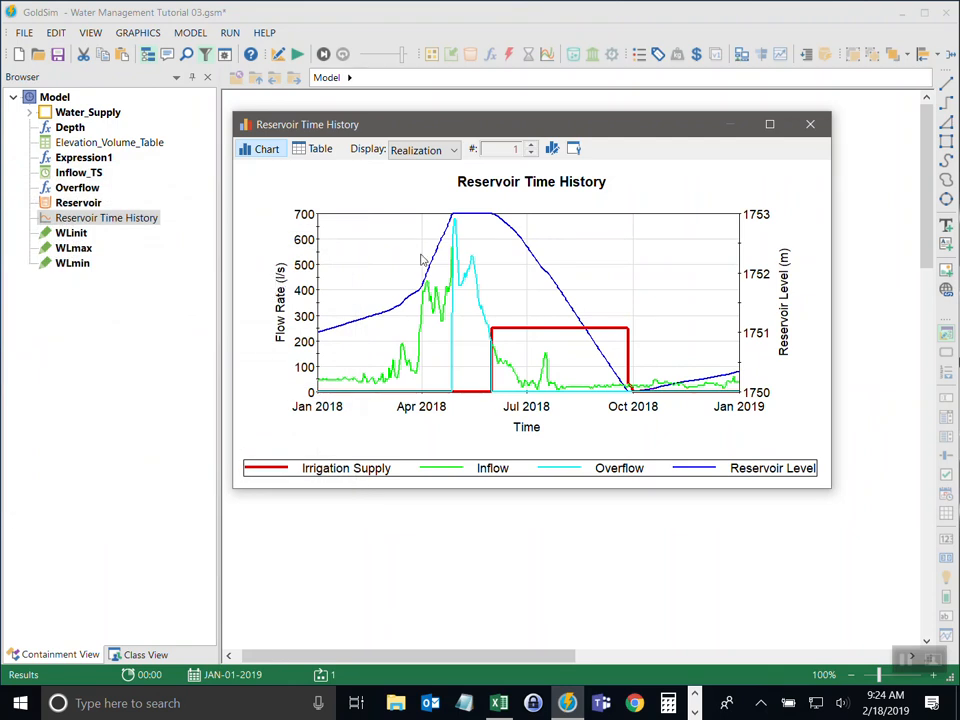
- Review the primary axis display units in the time history properties, close them, and reposition the chart window
left_click(575, 150)
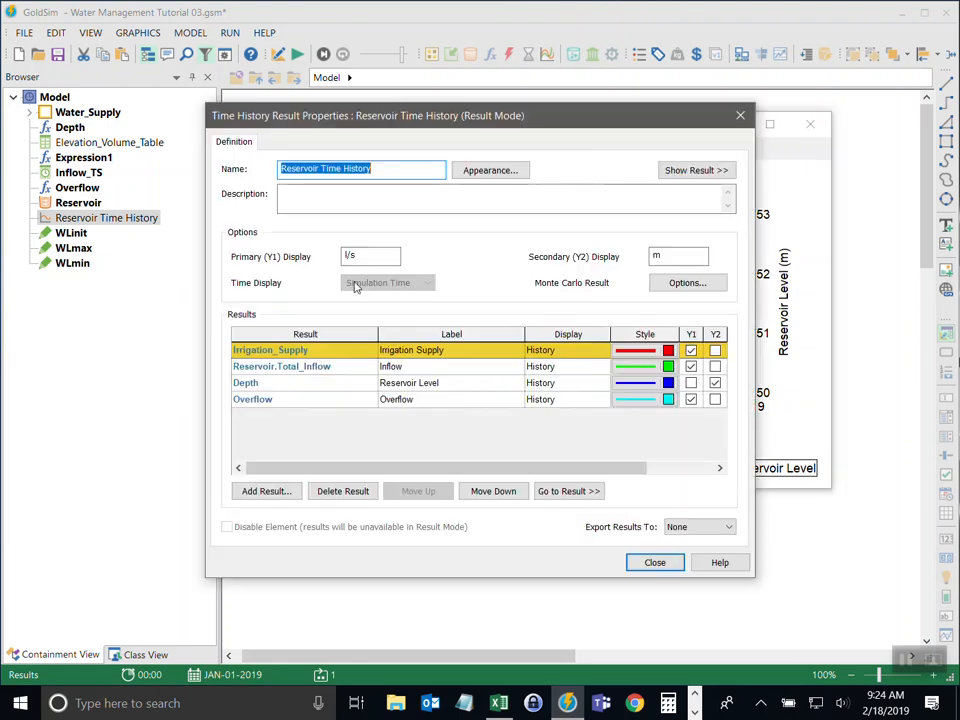
left_click(370, 255)
double_click(370, 255)
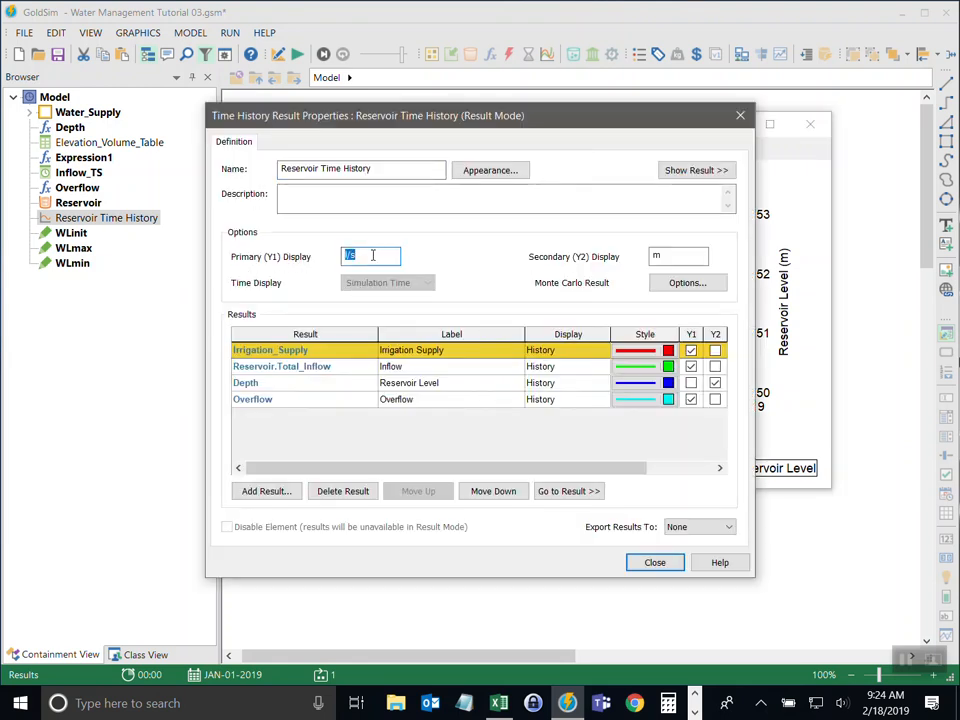
left_click(654, 562)
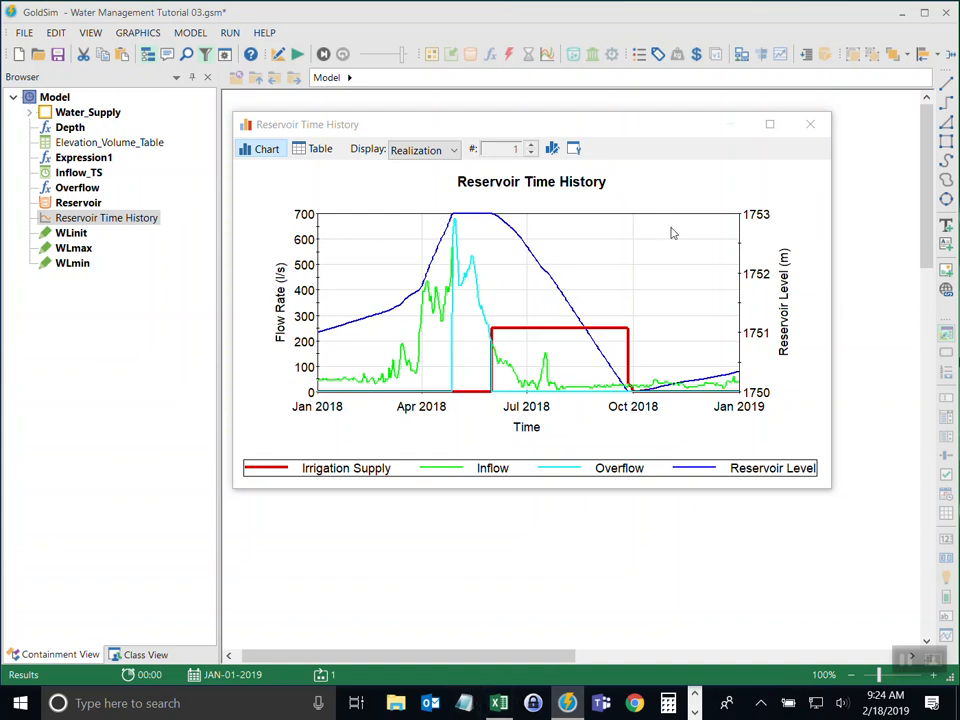
left_click_drag(604, 129, 520, 180)
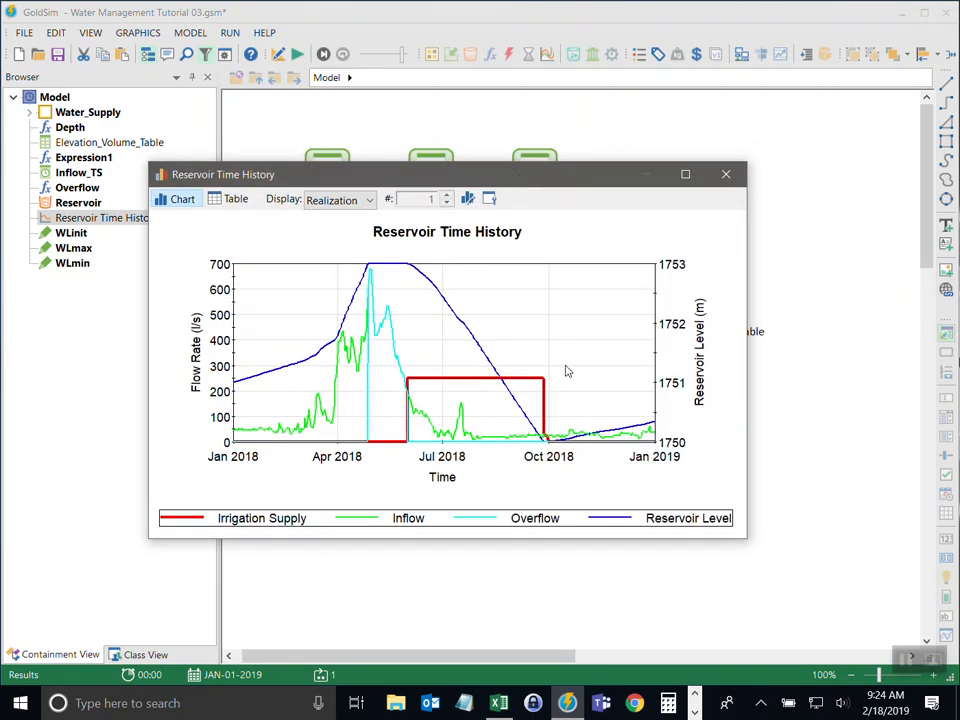